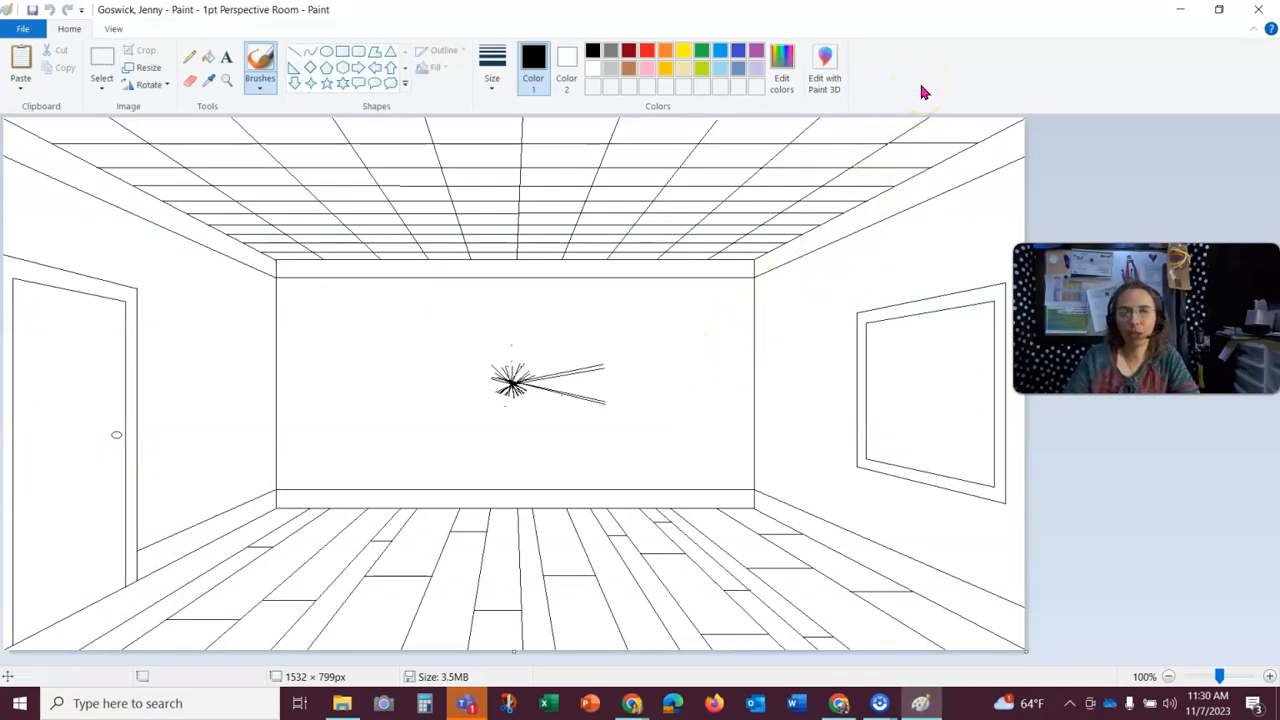
pyautogui.moveTo(1145, 318); pyautogui.dragTo(1143, 125)
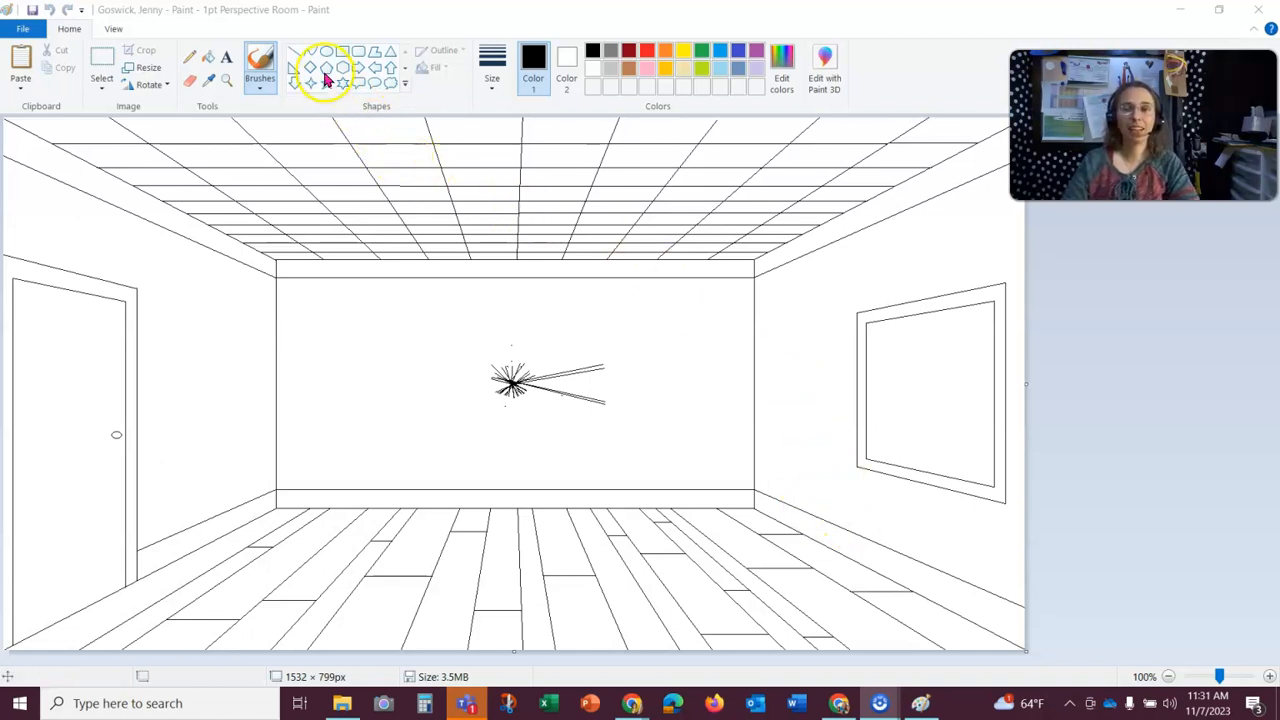
# - Draw a rectangle about 288 × 93 px with the thinnest outline on the right part of the floor as the box's front face
pyautogui.click(297, 60)
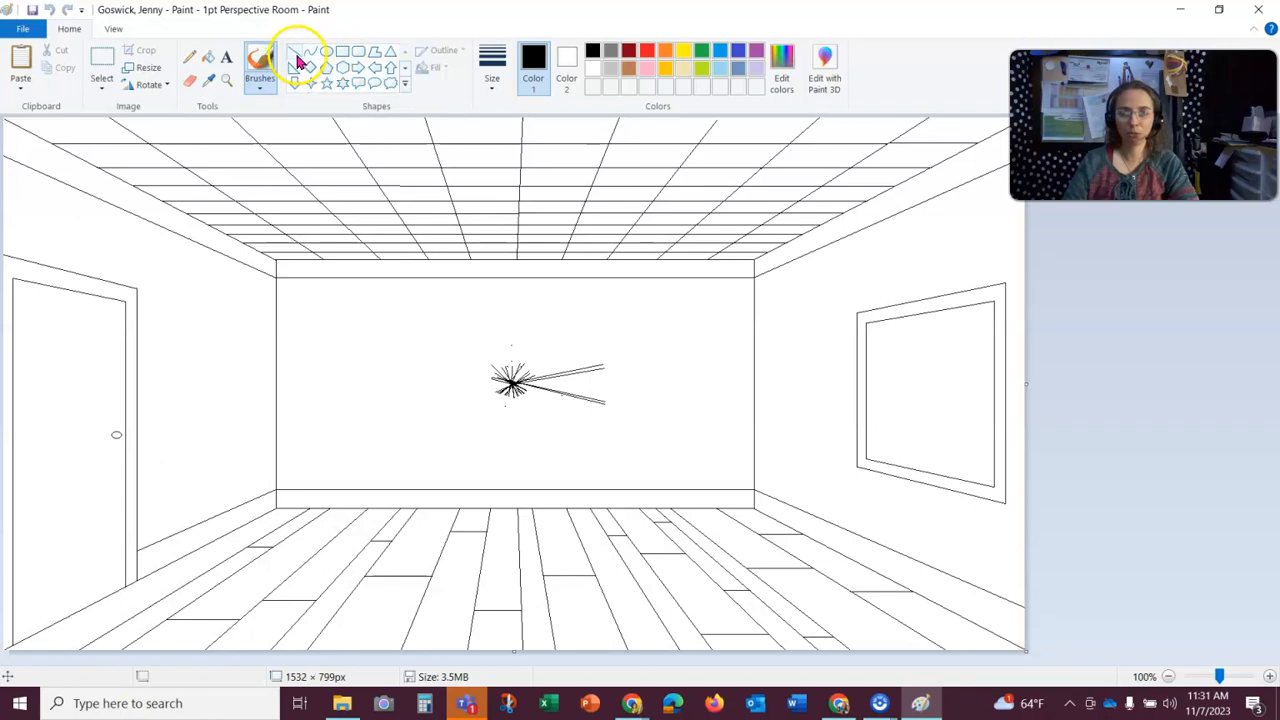
pyautogui.click(292, 56)
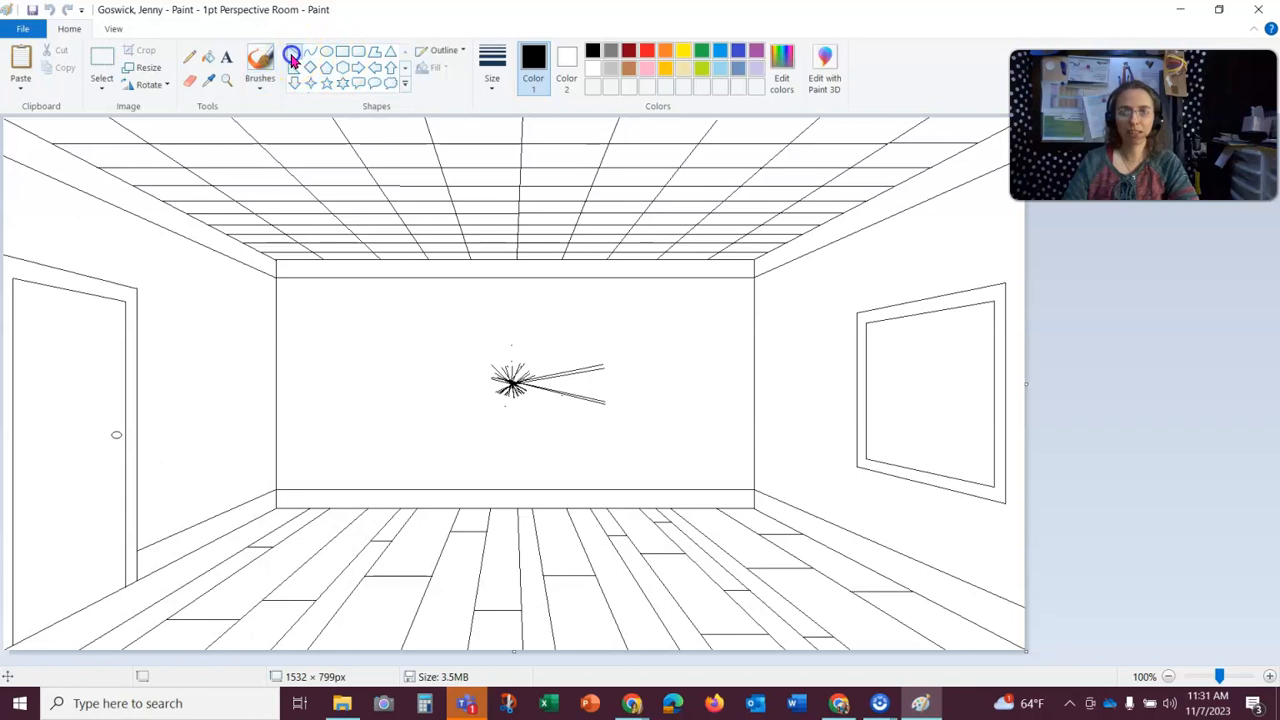
pyautogui.click(341, 54)
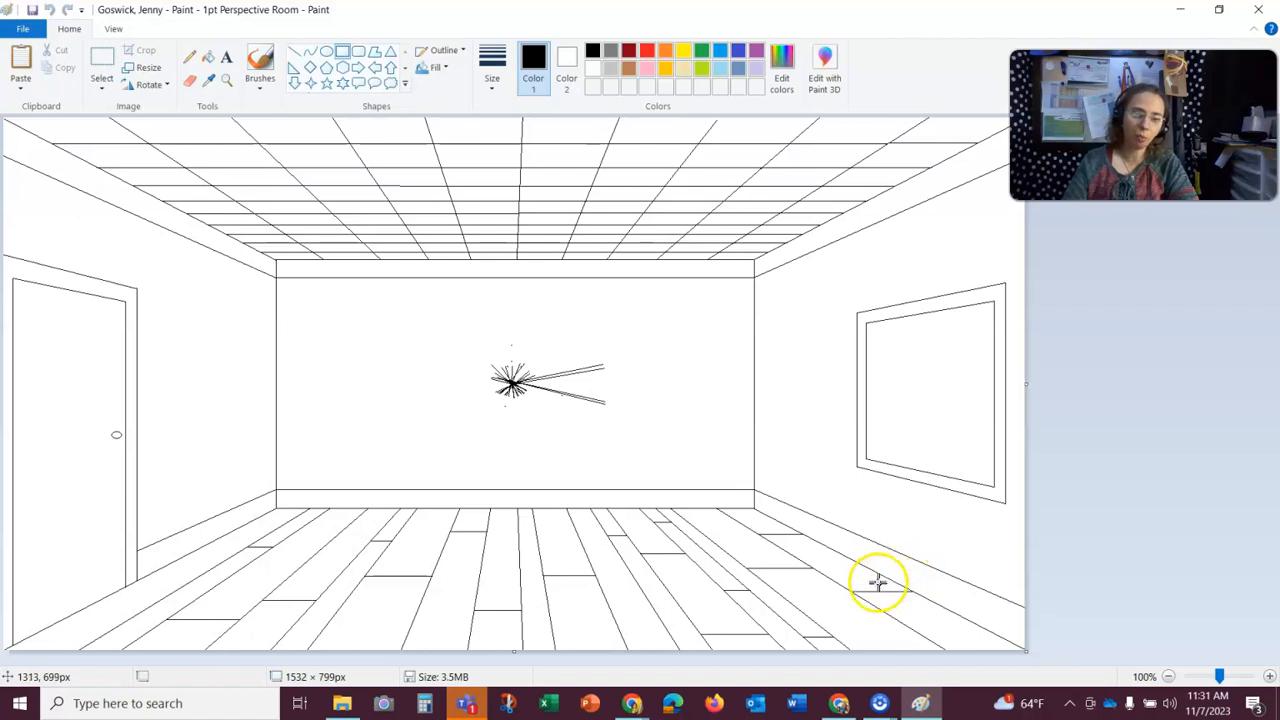
pyautogui.moveTo(881, 582)
pyautogui.mouseDown()
pyautogui.moveTo(749, 592)
pyautogui.moveTo(690, 520)
pyautogui.mouseUp()
pyautogui.click(490, 62)
pyautogui.click(497, 120)
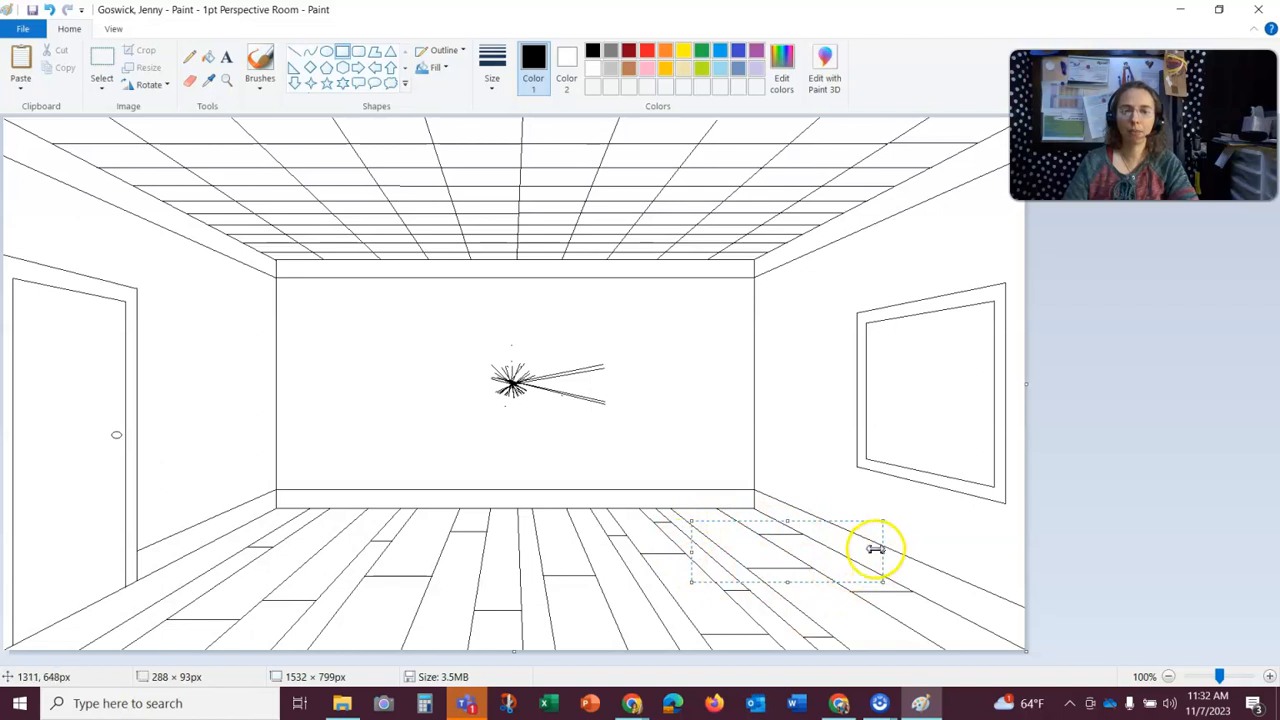
pyautogui.click(518, 356)
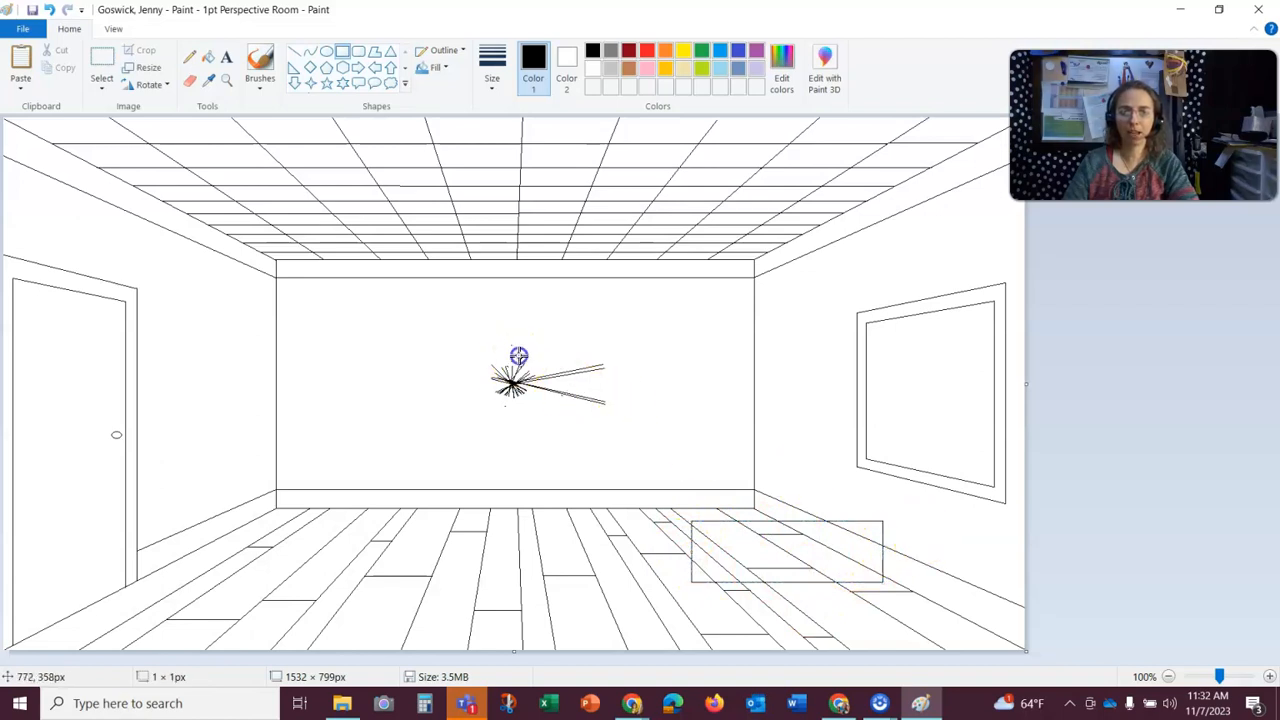
# - Draw a straight line from the vanishing point to the upper-right corner of the floor rectangle
pyautogui.click(1270, 677)
pyautogui.scroll(-10, 943, 486)
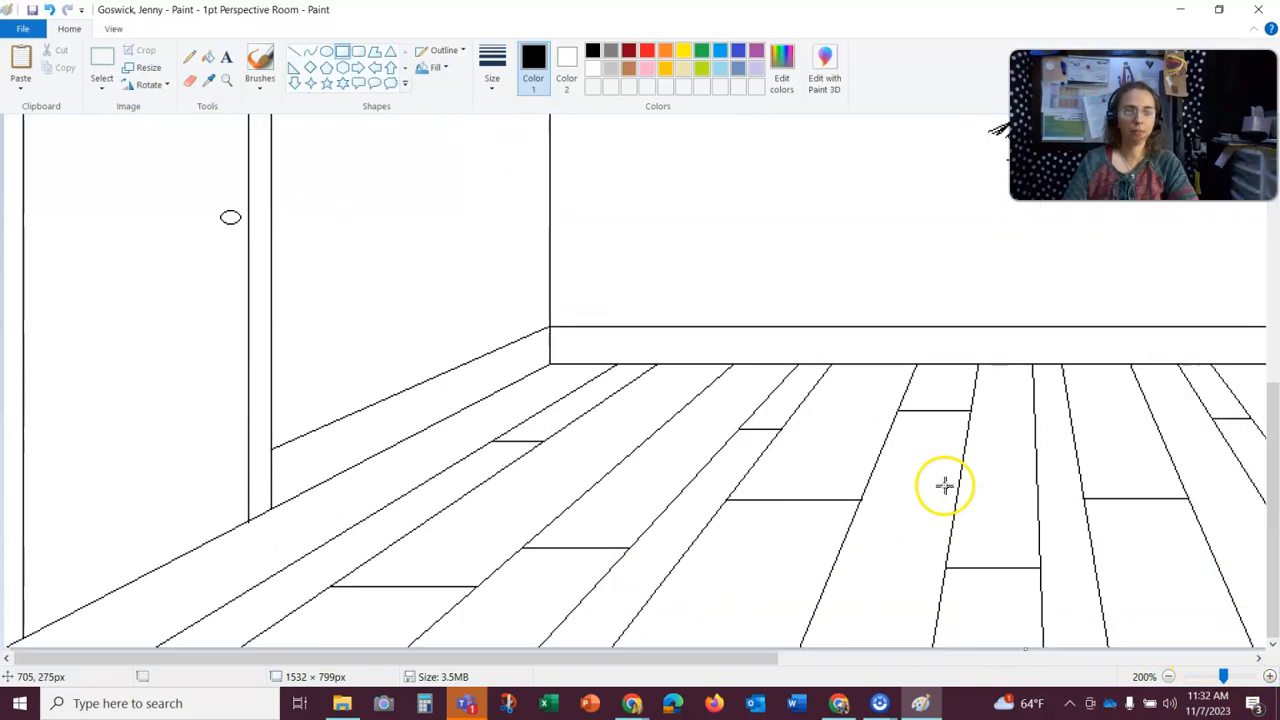
pyautogui.moveTo(670, 662); pyautogui.dragTo(1094, 640)
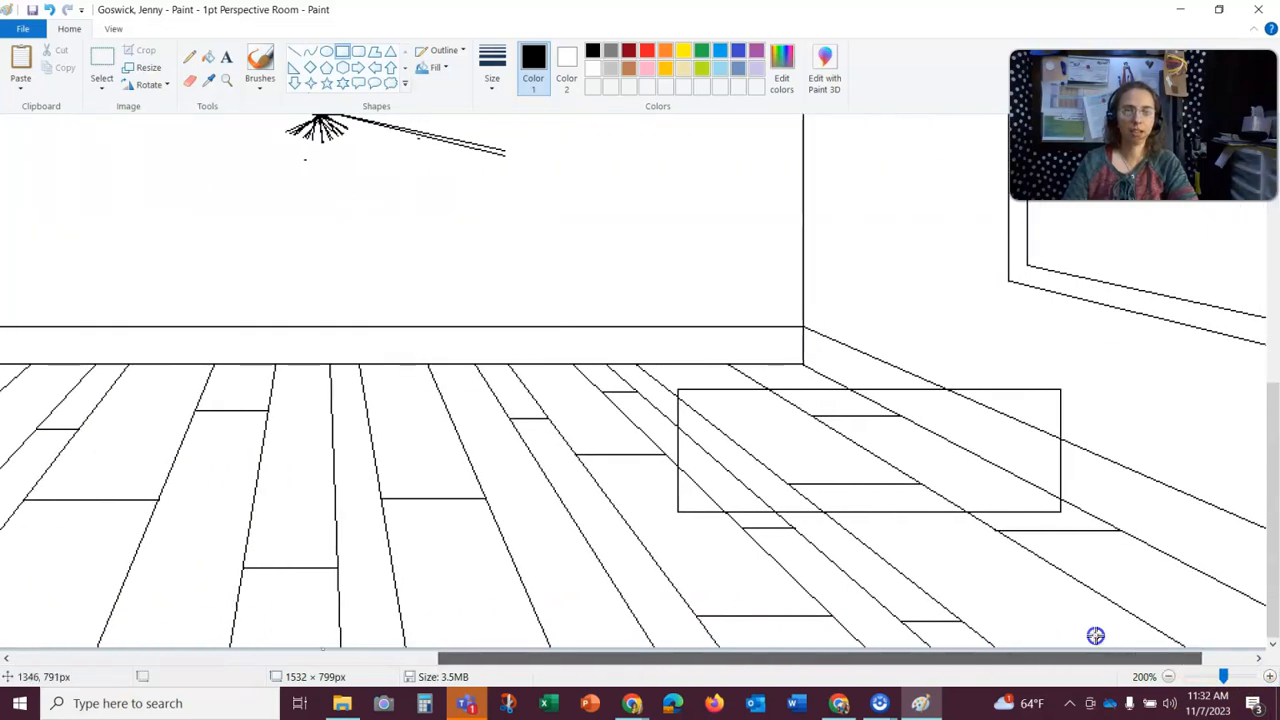
pyautogui.moveTo(1272, 540); pyautogui.dragTo(1265, 500)
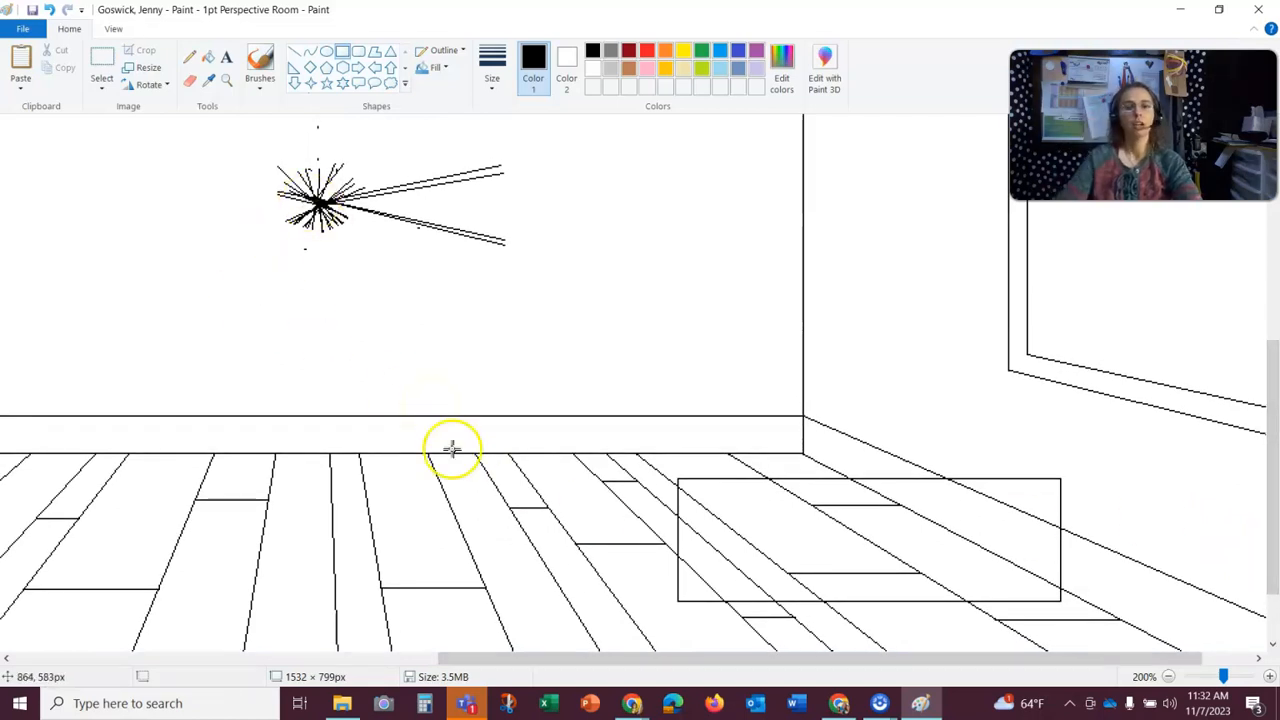
pyautogui.click(294, 51)
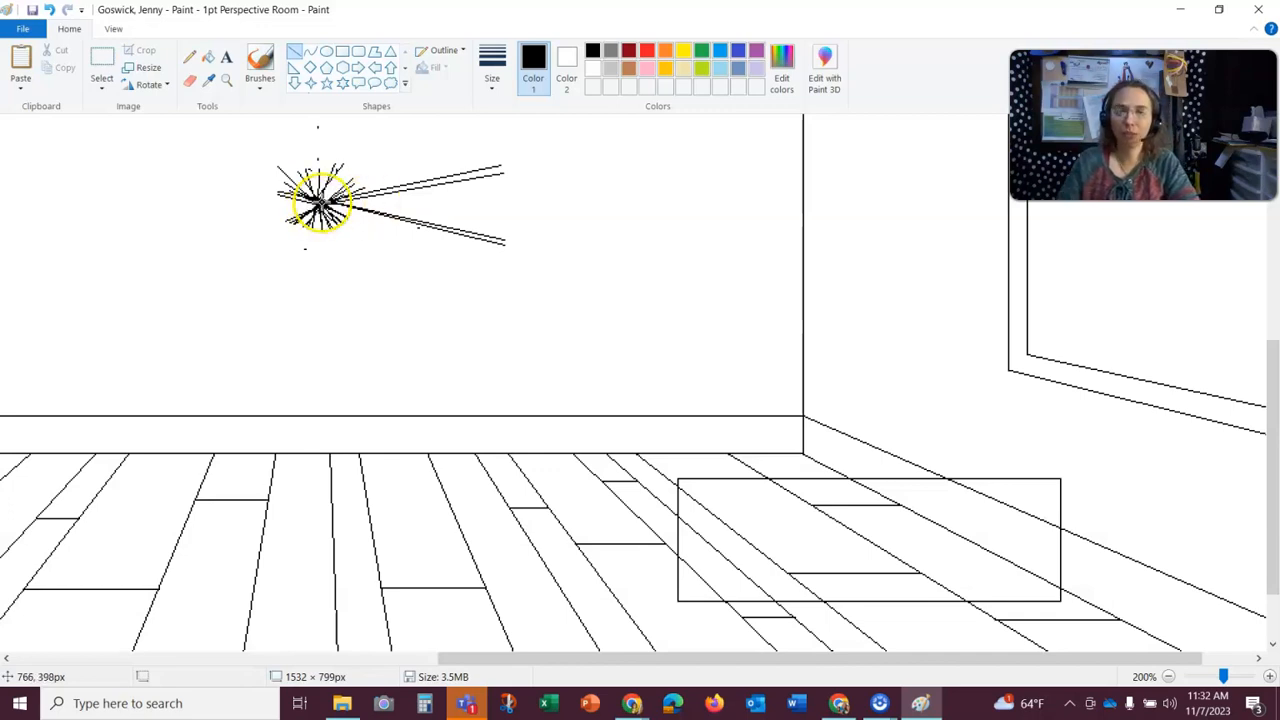
pyautogui.moveTo(318, 203); pyautogui.dragTo(1059, 479)
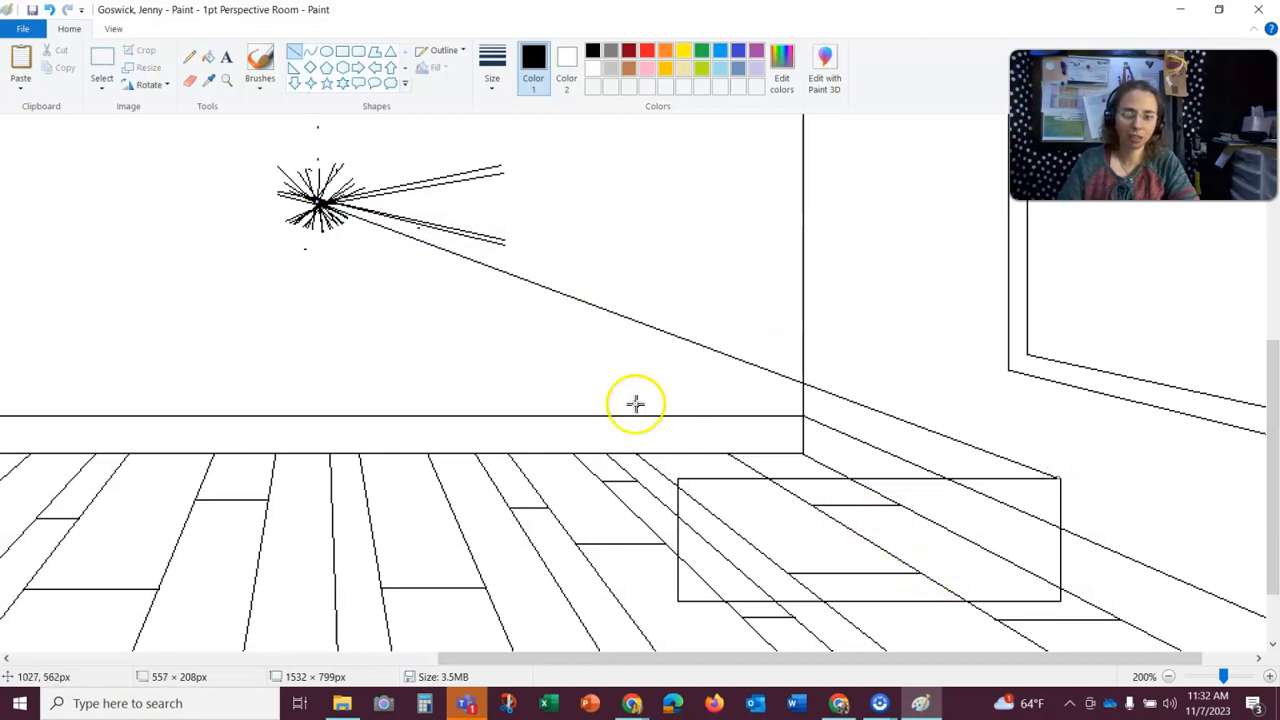
pyautogui.click(377, 176)
# - Draw straight lines from the vanishing point to the rectangle's upper-left and lower-left corners
pyautogui.moveTo(317, 203); pyautogui.dragTo(320, 201)
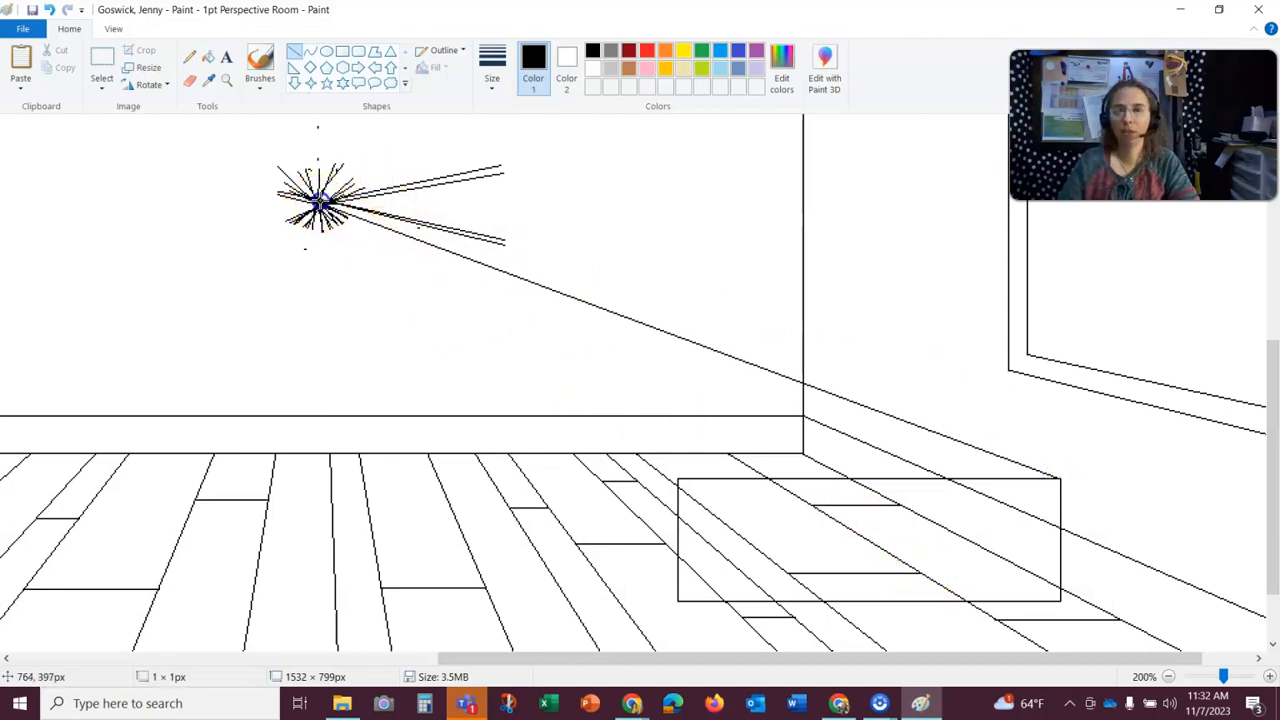
pyautogui.moveTo(370, 259); pyautogui.dragTo(679, 480)
pyautogui.click(352, 166)
pyautogui.moveTo(319, 206); pyautogui.dragTo(677, 600)
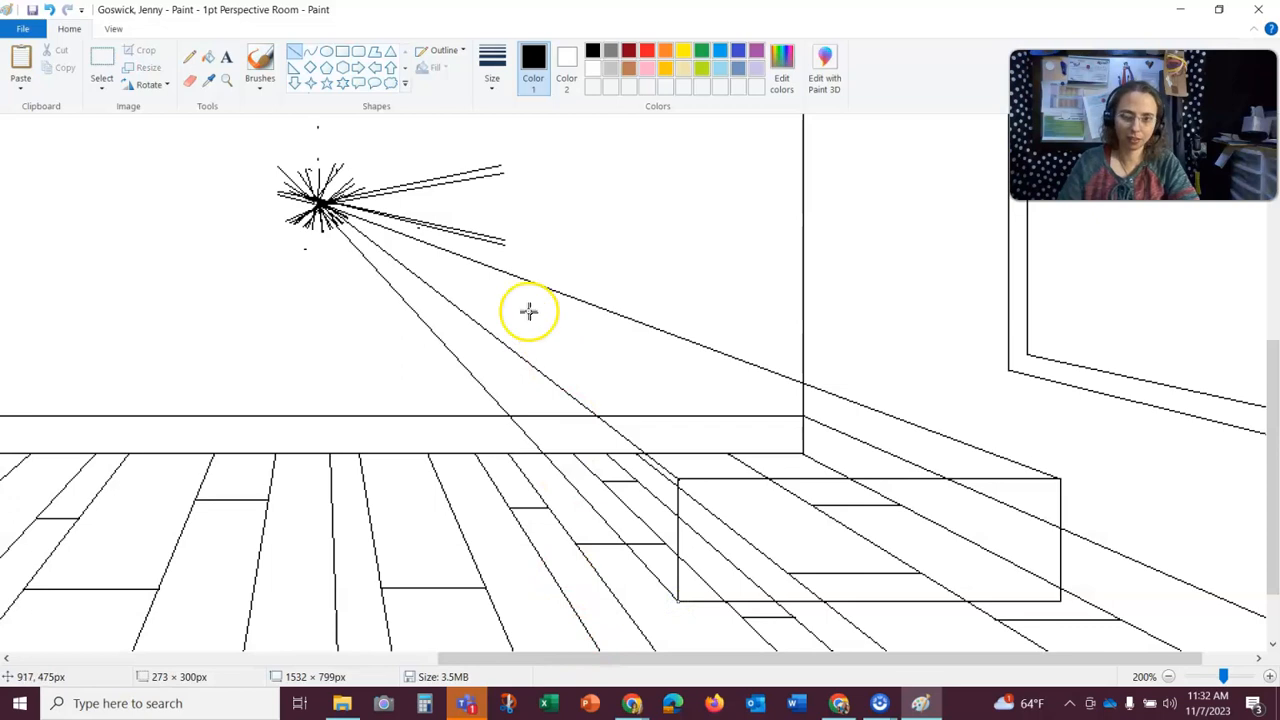
pyautogui.click(489, 218)
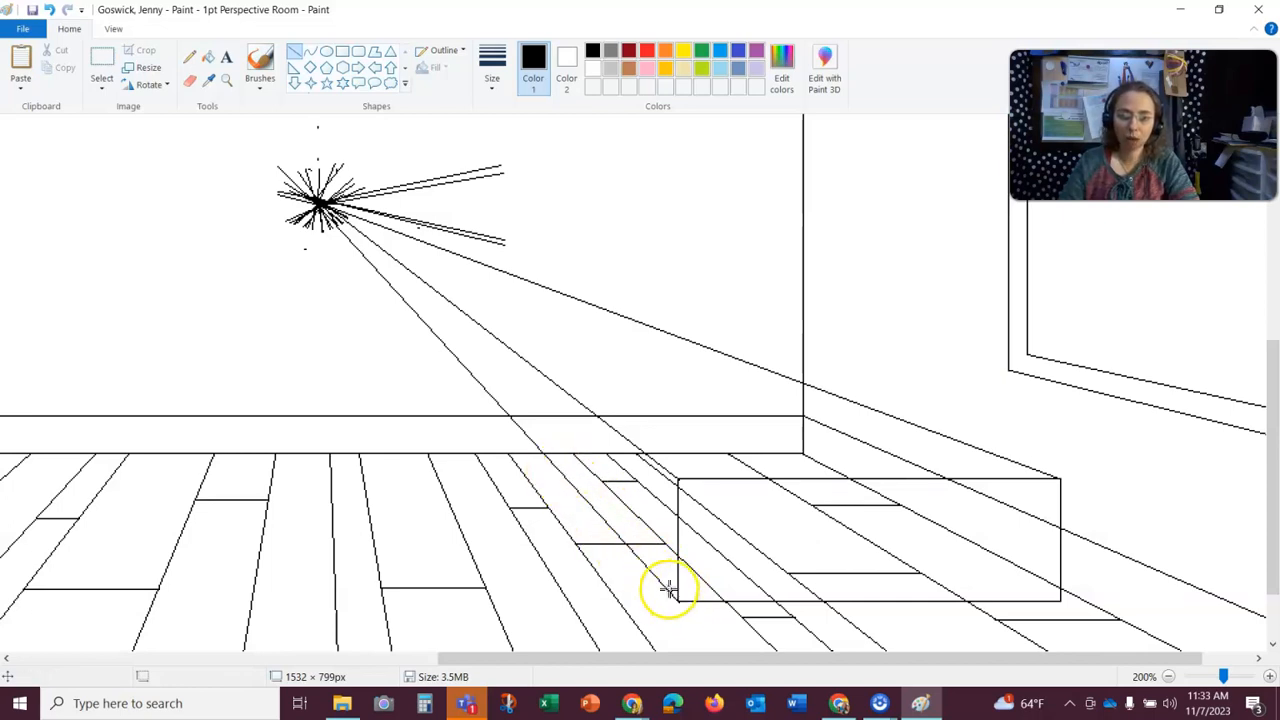
# - Draw the box's back edges: a vertical about 64 px tall between the two left guide lines and a horizontal across to the right guide line
pyautogui.click(549, 459)
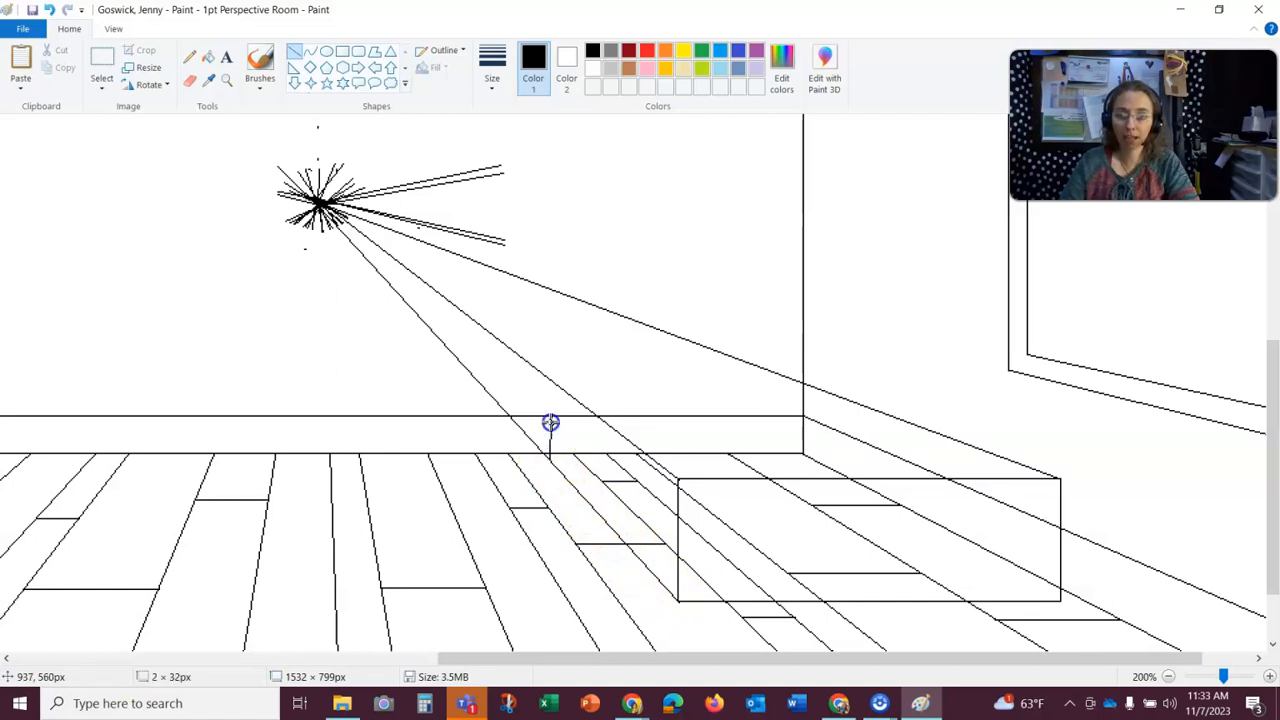
pyautogui.moveTo(551, 399); pyautogui.dragTo(551, 383)
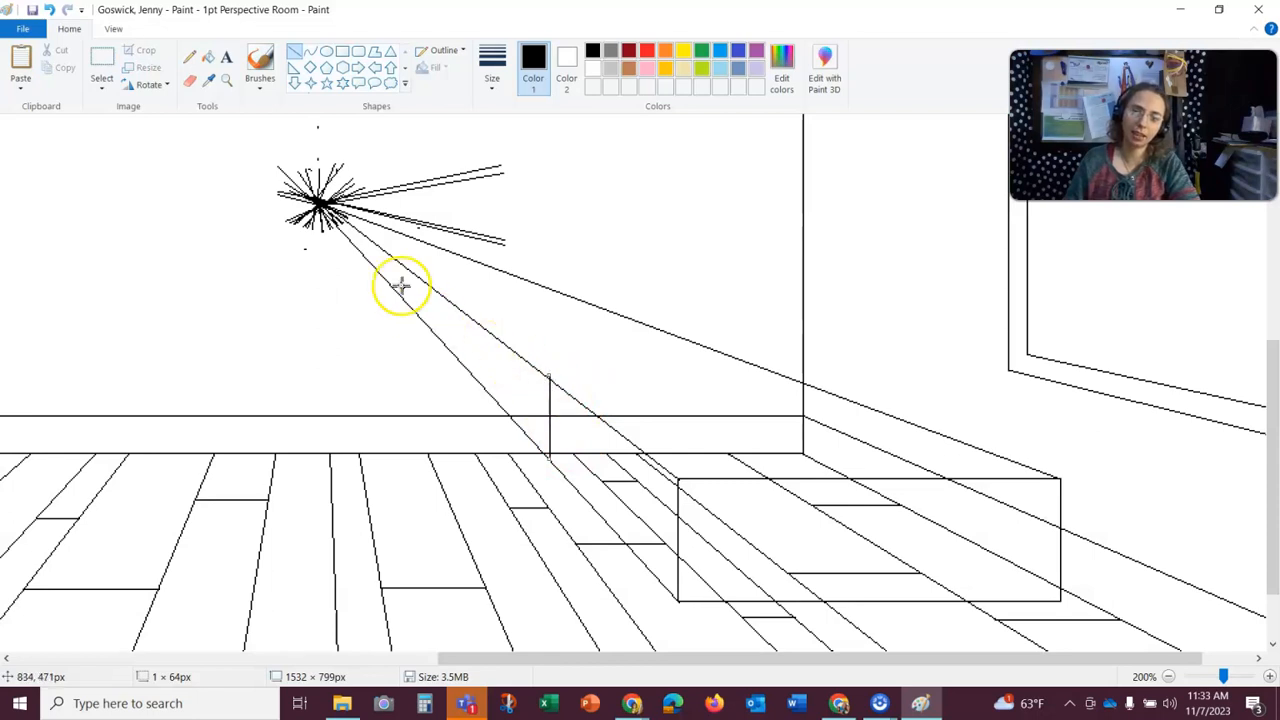
pyautogui.click(352, 166)
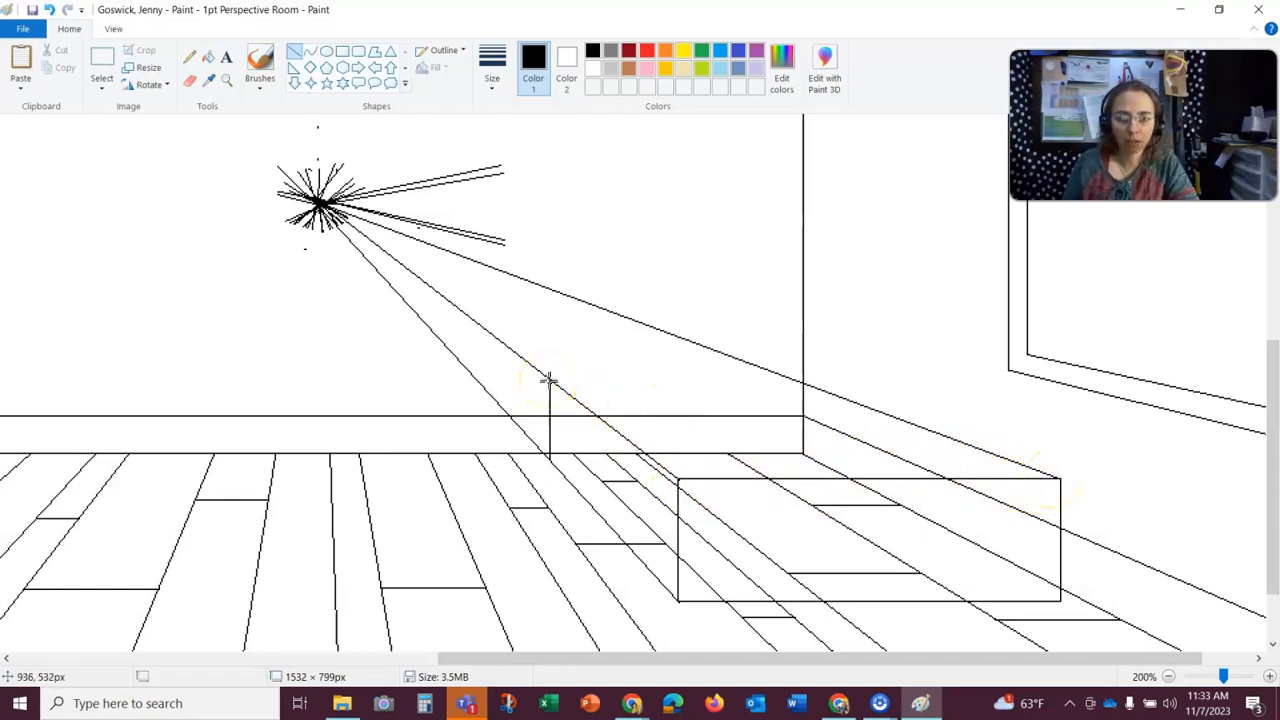
pyautogui.moveTo(550, 378)
pyautogui.mouseDown()
pyautogui.moveTo(709, 383)
pyautogui.moveTo(775, 400)
pyautogui.mouseUp()
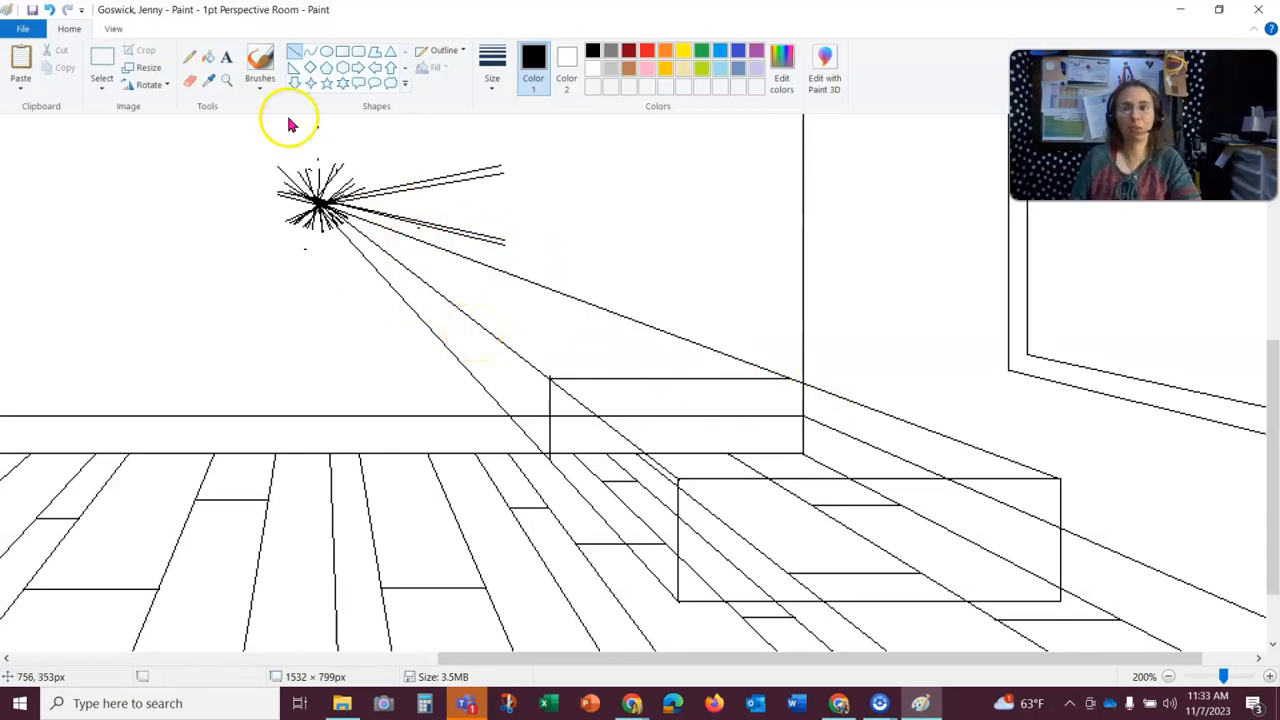
# - Erase the guide lines between the vanishing point and the box's back edges, including the overshoot at the back upper-left corner
pyautogui.click(226, 84)
pyautogui.click(730, 405)
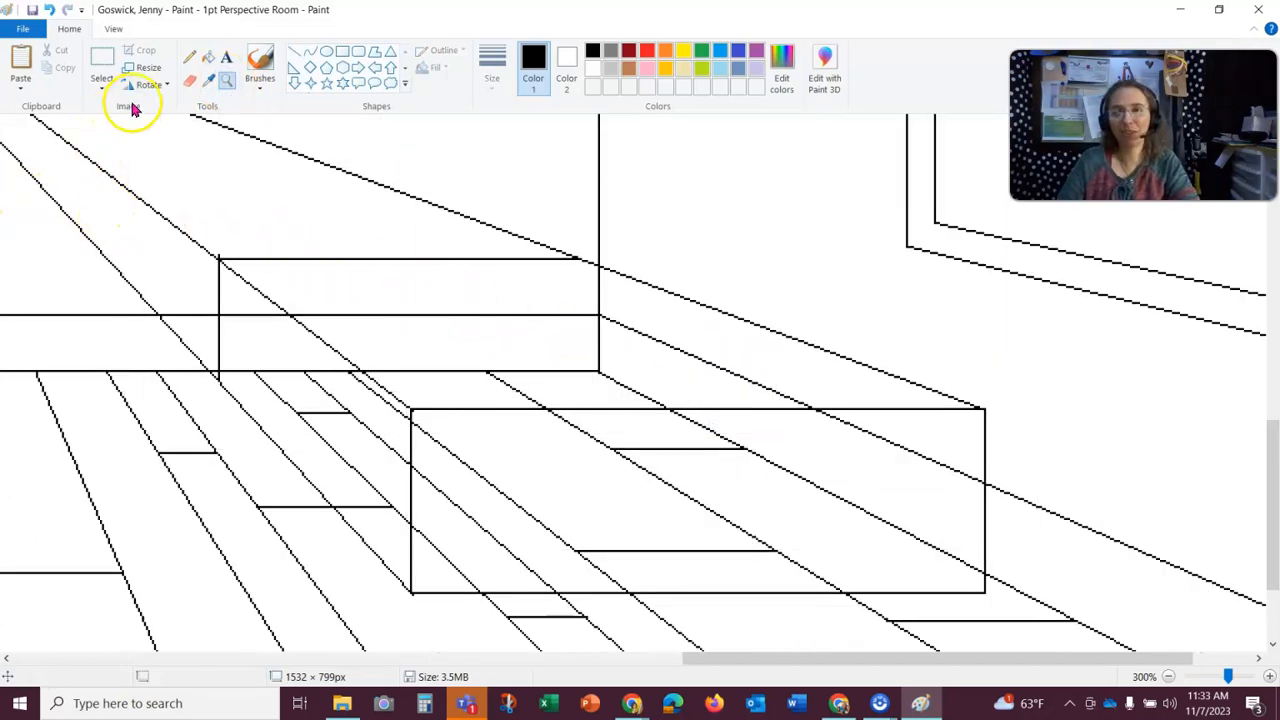
pyautogui.click(189, 79)
pyautogui.moveTo(551, 223)
pyautogui.mouseDown()
pyautogui.moveTo(575, 248)
pyautogui.moveTo(194, 114)
pyautogui.mouseUp()
pyautogui.moveTo(177, 229)
pyautogui.mouseDown()
pyautogui.moveTo(212, 254)
pyautogui.moveTo(119, 198)
pyautogui.mouseUp()
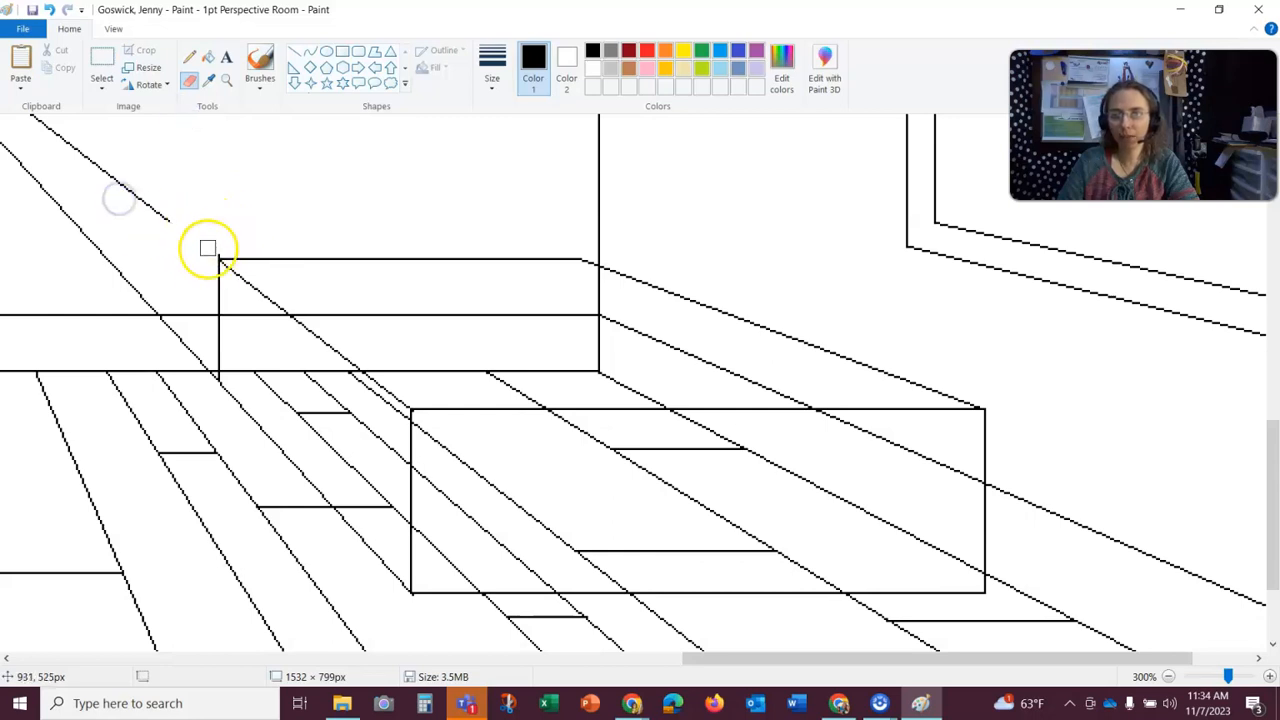
pyautogui.click(219, 247)
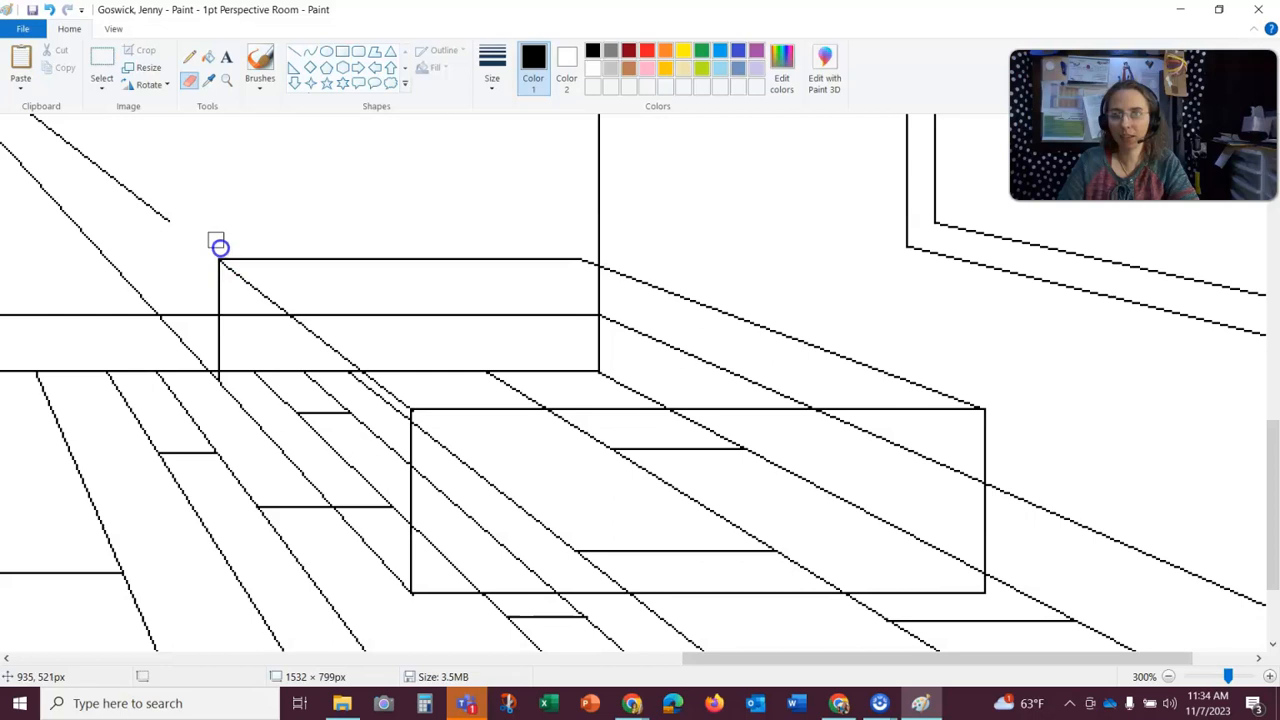
pyautogui.moveTo(155, 308)
pyautogui.mouseDown()
pyautogui.moveTo(84, 246)
pyautogui.moveTo(9, 148)
pyautogui.moveTo(42, 121)
pyautogui.mouseUp()
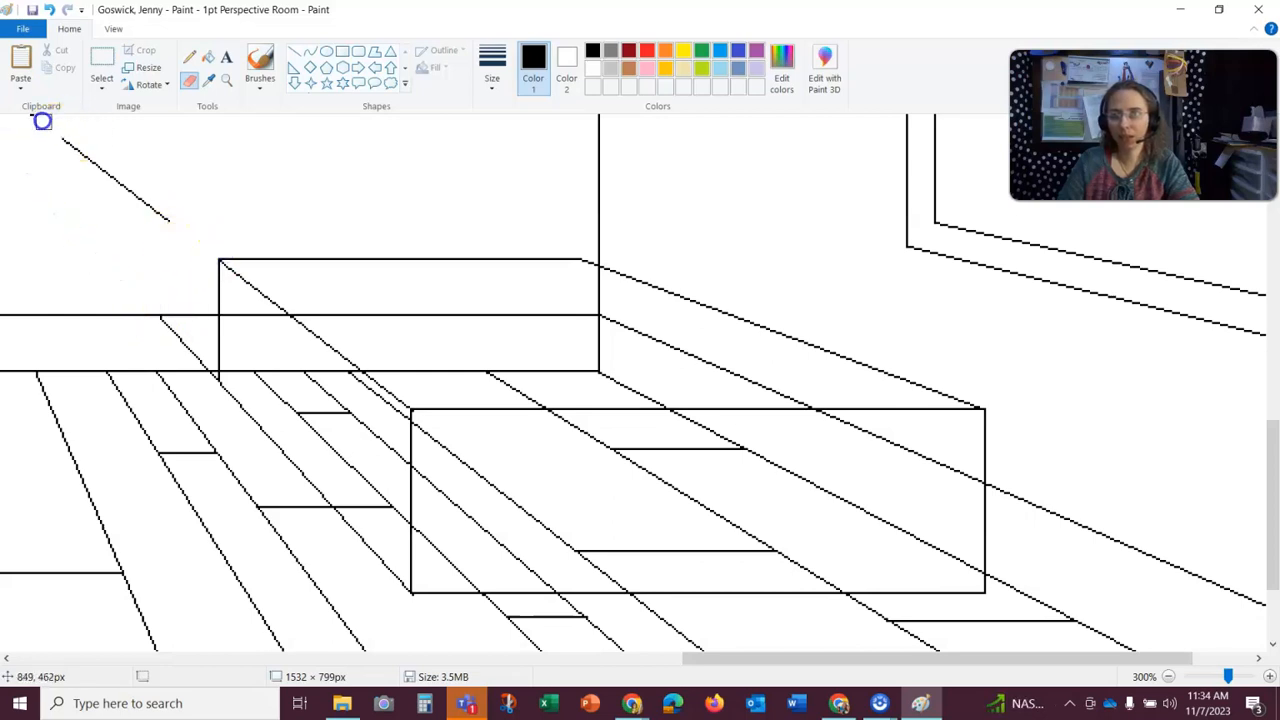
pyautogui.moveTo(191, 354)
pyautogui.mouseDown()
pyautogui.moveTo(160, 326)
pyautogui.moveTo(175, 335)
pyautogui.mouseUp()
pyautogui.hotkey('ctrl', 'z')
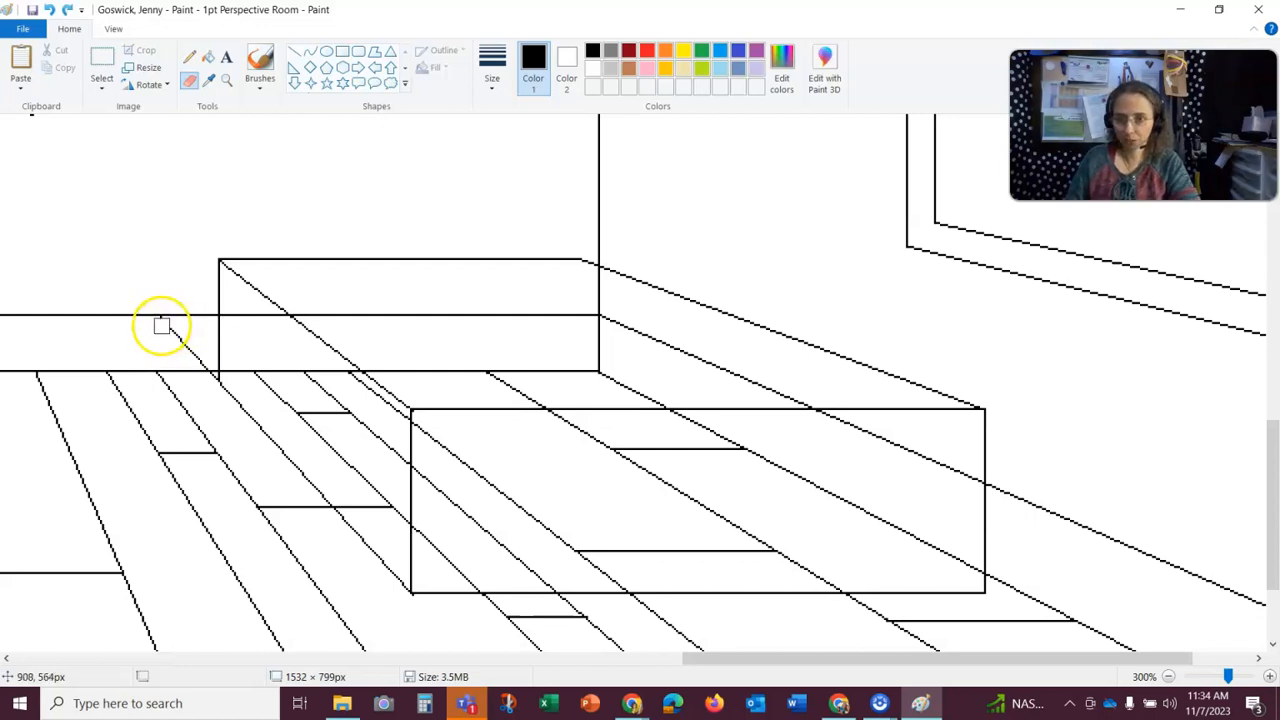
pyautogui.click(162, 325)
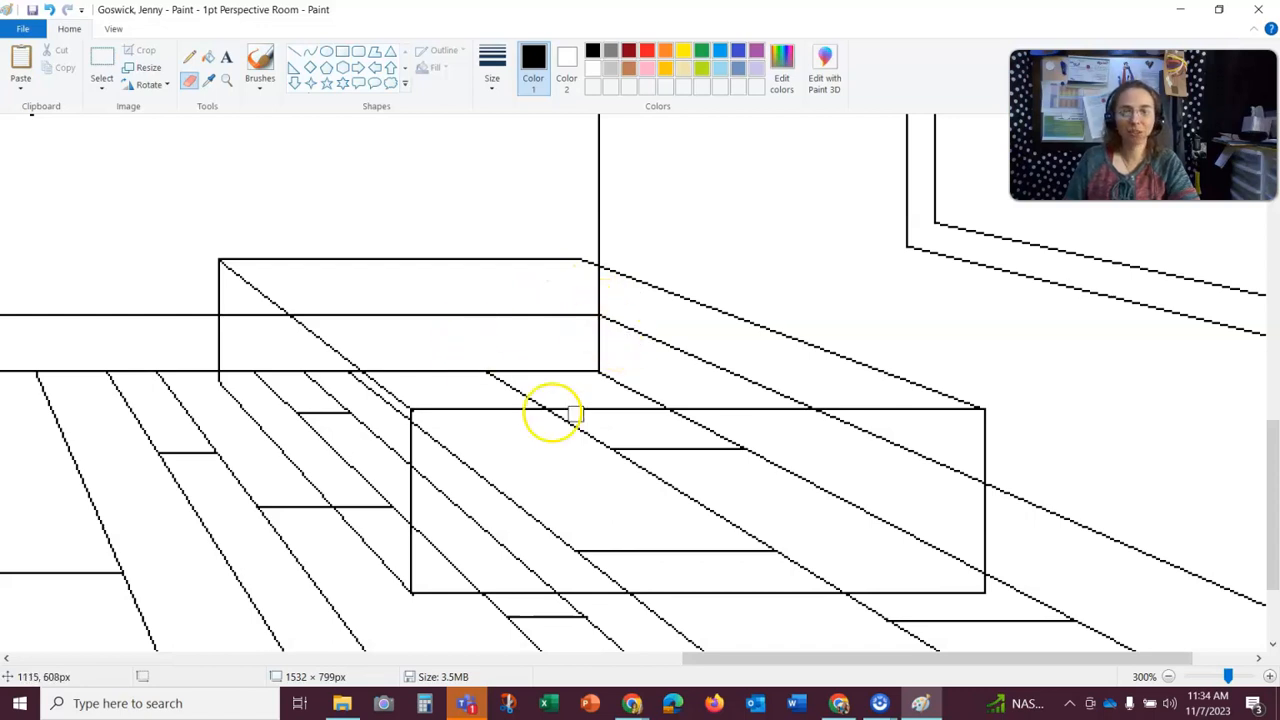
# - Erase the wall corner and baseboard lines crossing the right part of the box's top and front faces
pyautogui.moveTo(592, 273); pyautogui.dragTo(596, 287)
pyautogui.moveTo(615, 337)
pyautogui.mouseDown()
pyautogui.moveTo(593, 275)
pyautogui.moveTo(599, 309)
pyautogui.moveTo(613, 305)
pyautogui.moveTo(595, 316)
pyautogui.moveTo(413, 319)
pyautogui.moveTo(550, 303)
pyautogui.moveTo(768, 376)
pyautogui.moveTo(753, 374)
pyautogui.moveTo(776, 388)
pyautogui.moveTo(740, 380)
pyautogui.moveTo(810, 401)
pyautogui.moveTo(800, 392)
pyautogui.moveTo(859, 432)
pyautogui.moveTo(816, 423)
pyautogui.moveTo(918, 449)
pyautogui.mouseUp()
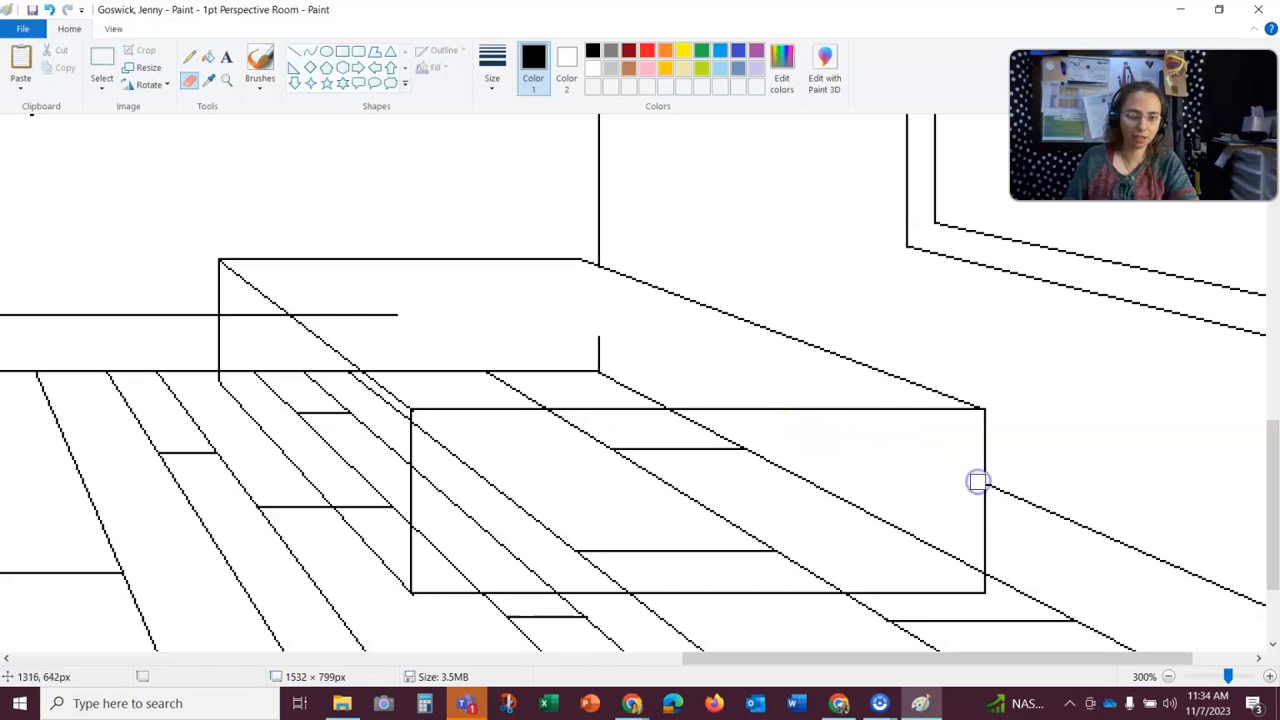
pyautogui.hotkey('ctrl', 'z')
pyautogui.click(975, 480)
# - Erase all floorboard lines showing through the box's front face, keeping its outline intact
pyautogui.moveTo(971, 570); pyautogui.dragTo(671, 417)
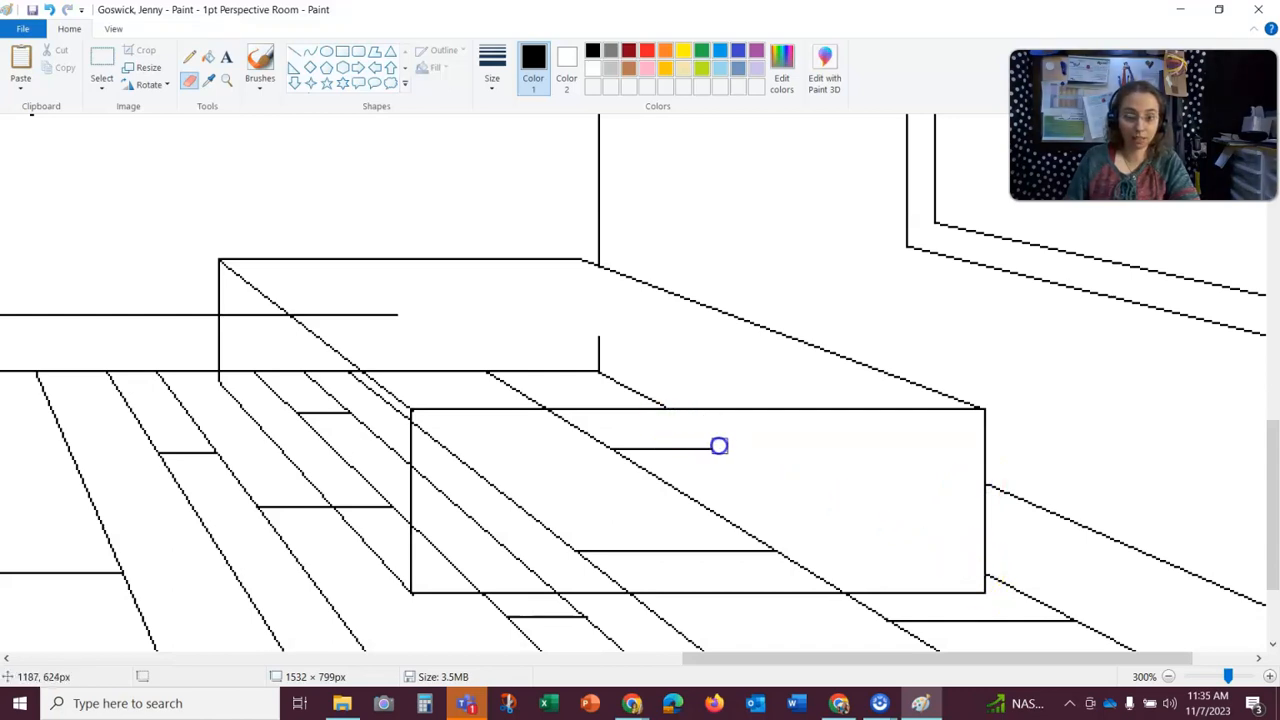
pyautogui.moveTo(605, 453); pyautogui.dragTo(556, 421)
pyautogui.moveTo(661, 486)
pyautogui.mouseDown()
pyautogui.moveTo(835, 586)
pyautogui.moveTo(805, 556)
pyautogui.moveTo(821, 548)
pyautogui.moveTo(839, 588)
pyautogui.moveTo(765, 546)
pyautogui.moveTo(567, 560)
pyautogui.mouseUp()
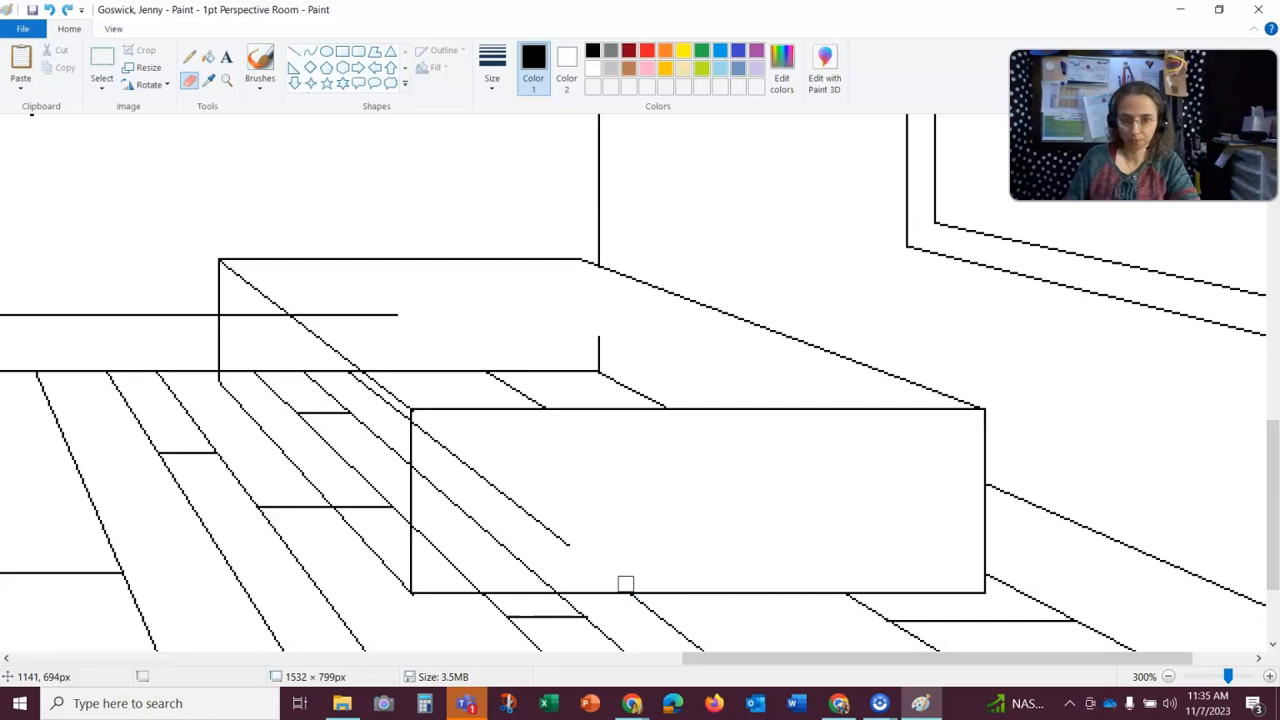
pyautogui.click(630, 583)
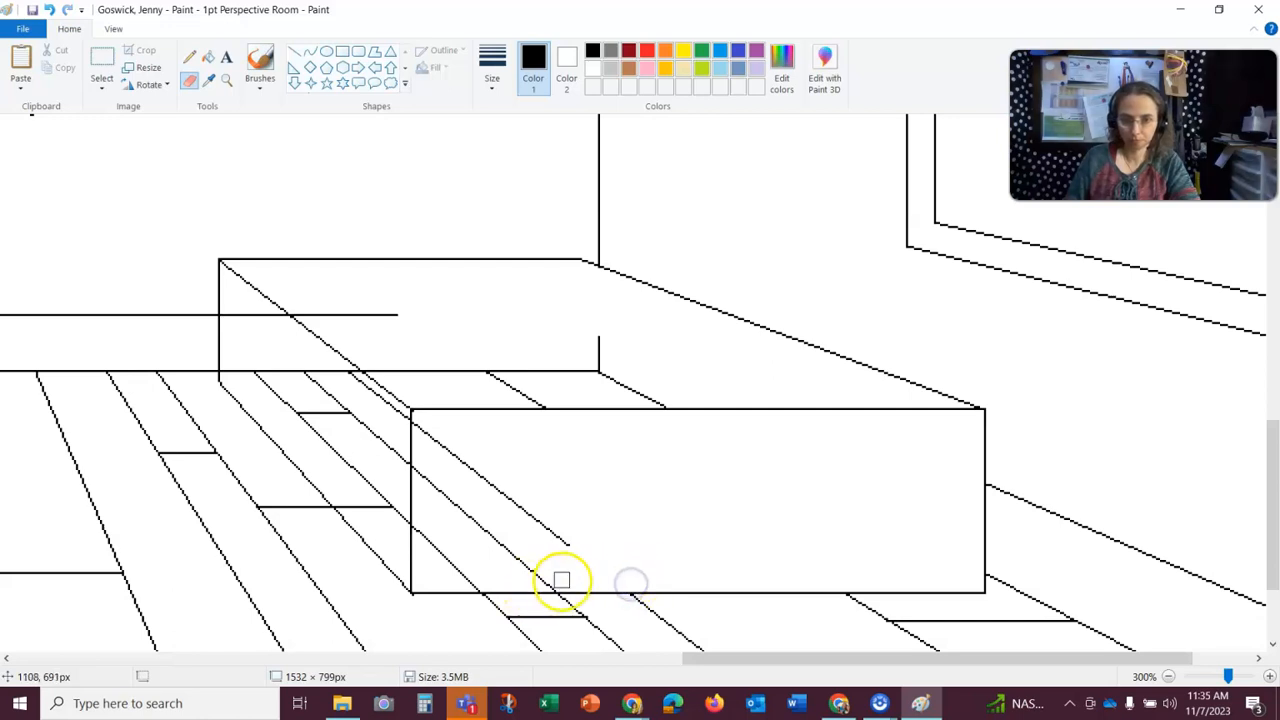
pyautogui.click(538, 571)
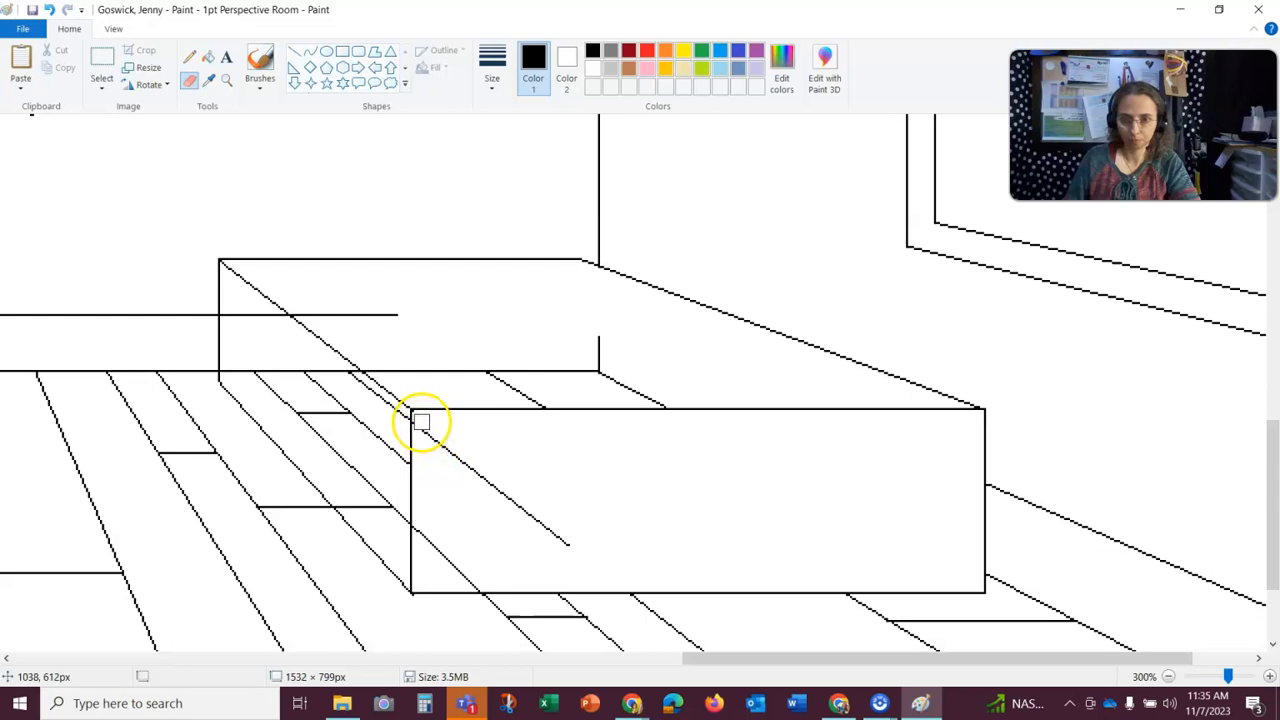
pyautogui.click(420, 421)
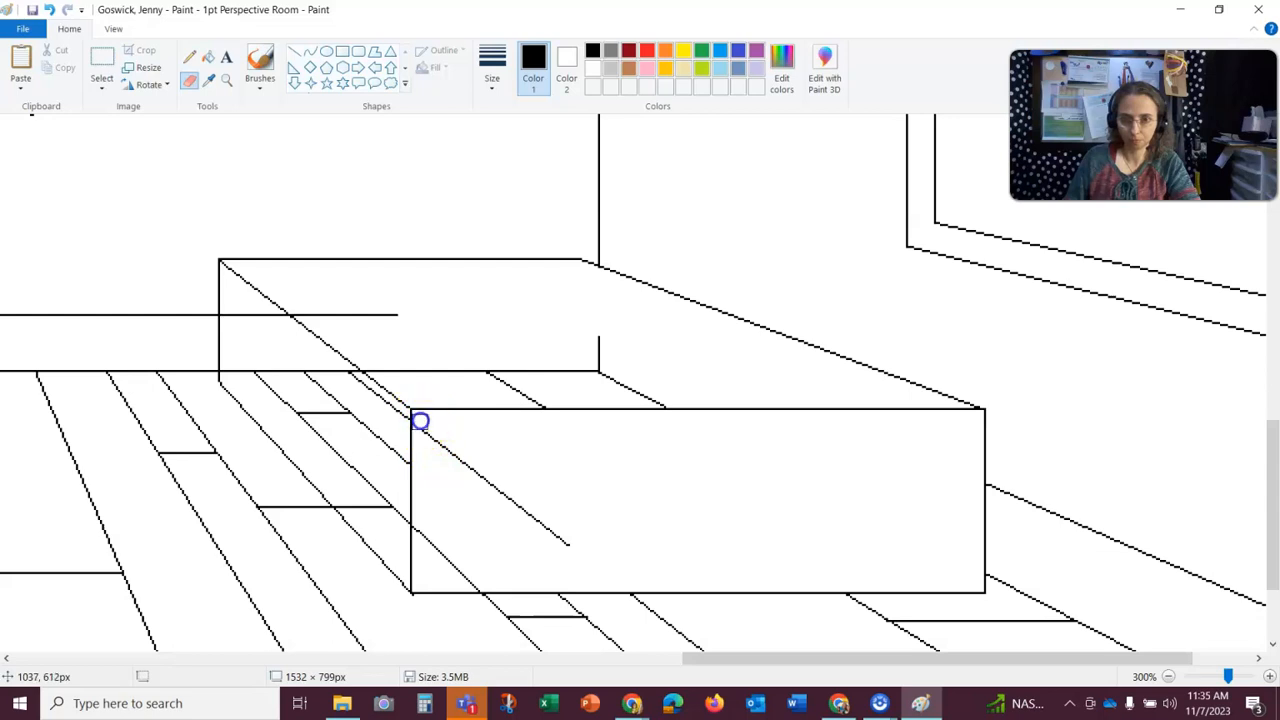
pyautogui.moveTo(523, 502); pyautogui.dragTo(584, 547)
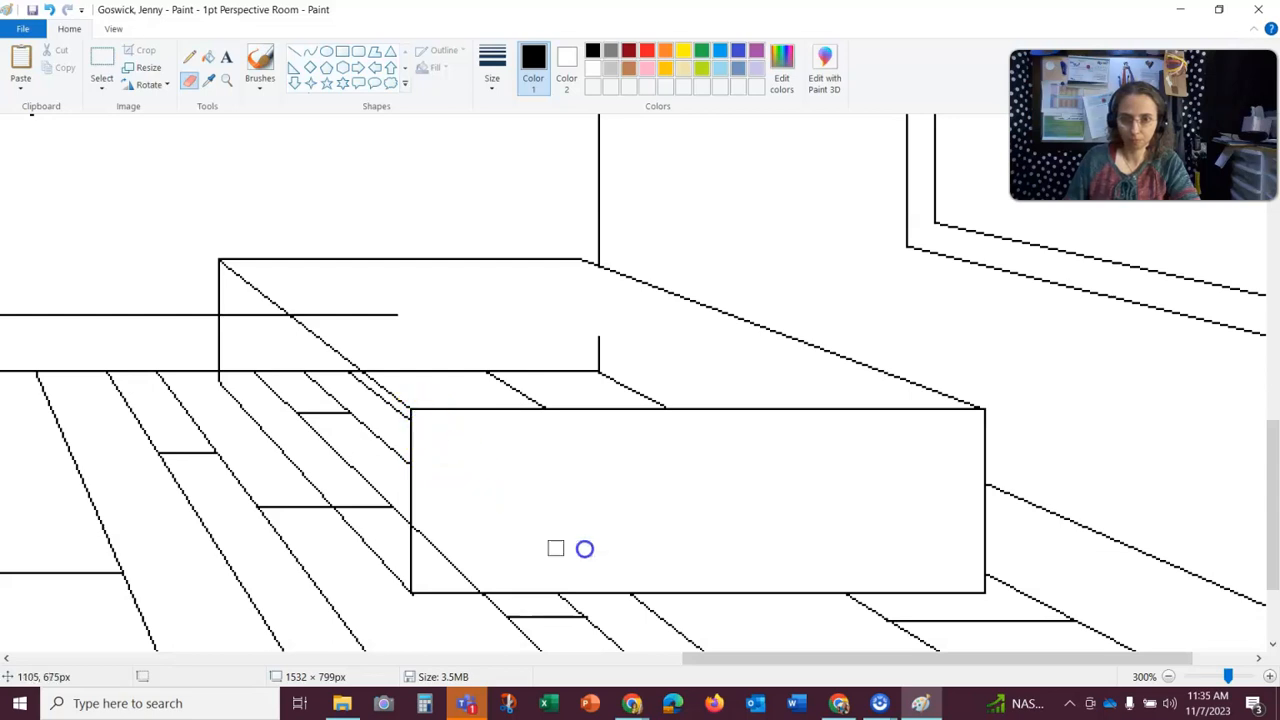
pyautogui.click(421, 528)
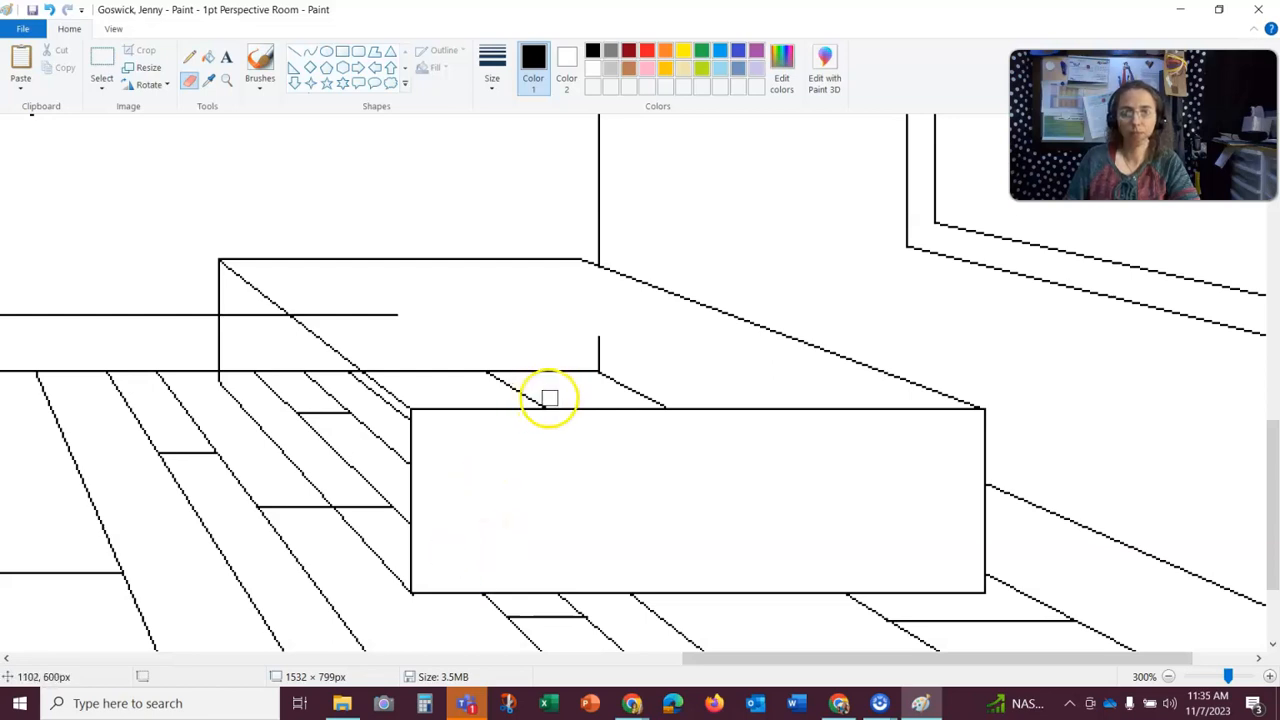
# - Erase the remaining floor, wall corner and baseboard lines showing through the box's top face
pyautogui.moveTo(540, 400)
pyautogui.mouseDown()
pyautogui.moveTo(476, 363)
pyautogui.moveTo(497, 377)
pyautogui.moveTo(605, 373)
pyautogui.moveTo(605, 337)
pyautogui.mouseUp()
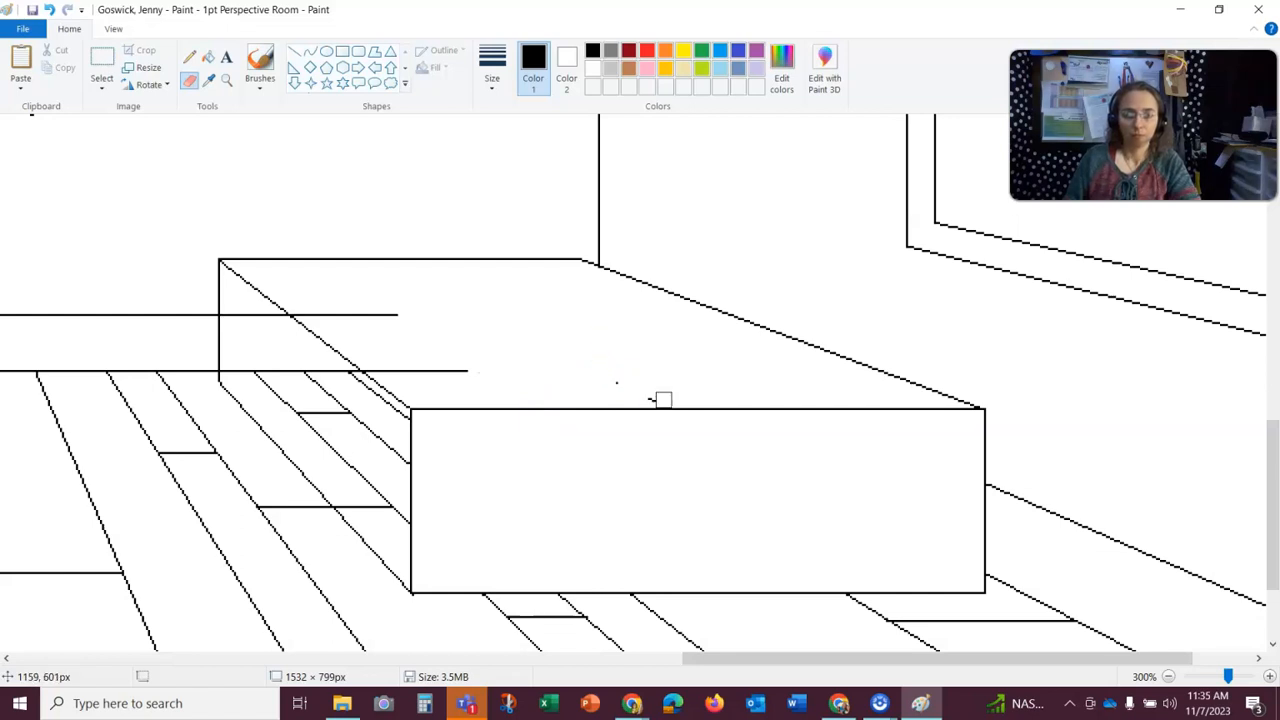
pyautogui.moveTo(474, 369); pyautogui.dragTo(388, 364)
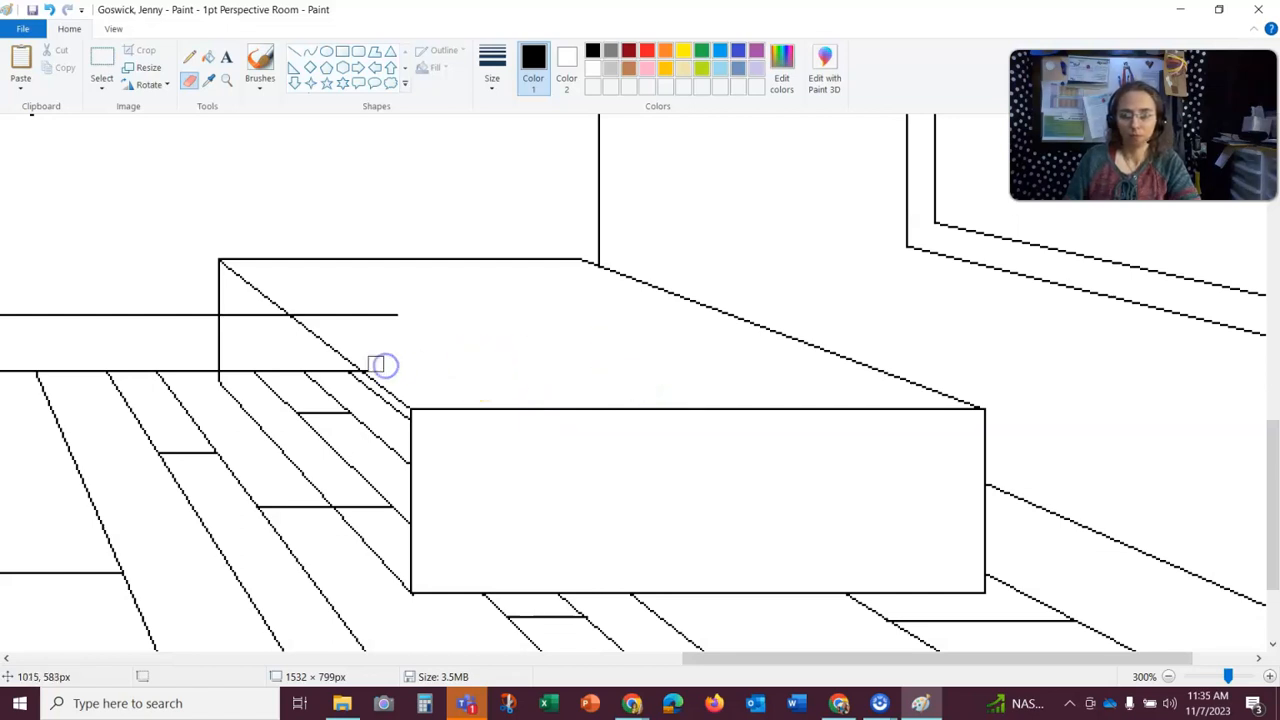
pyautogui.moveTo(384, 308)
pyautogui.mouseDown()
pyautogui.moveTo(403, 309)
pyautogui.moveTo(318, 309)
pyautogui.mouseUp()
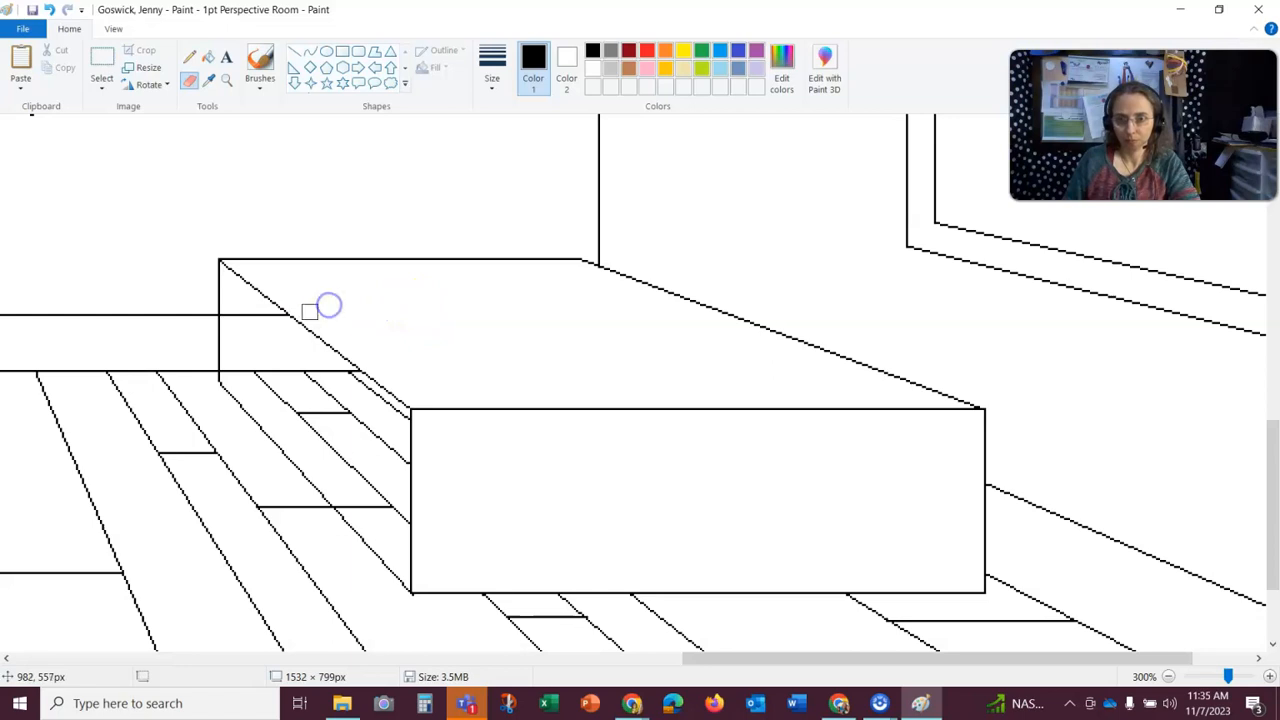
# - Erase the baseboard's upper line where it crosses the box's left side face
pyautogui.click(277, 326)
pyautogui.click(227, 82)
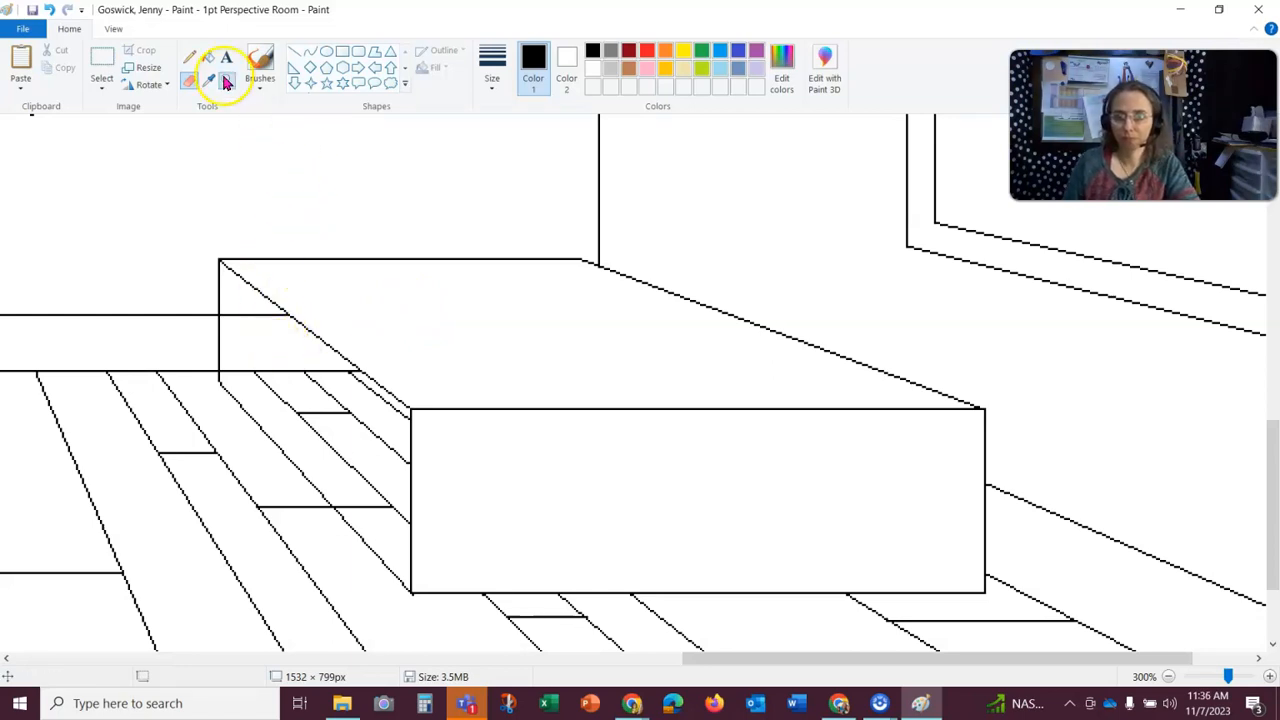
pyautogui.click(271, 349)
pyautogui.click(400, 285)
pyautogui.scroll(2, 470, 330)
pyautogui.scroll(2, 420, 343)
pyautogui.scroll(-2, 350, 290)
pyautogui.click(189, 81)
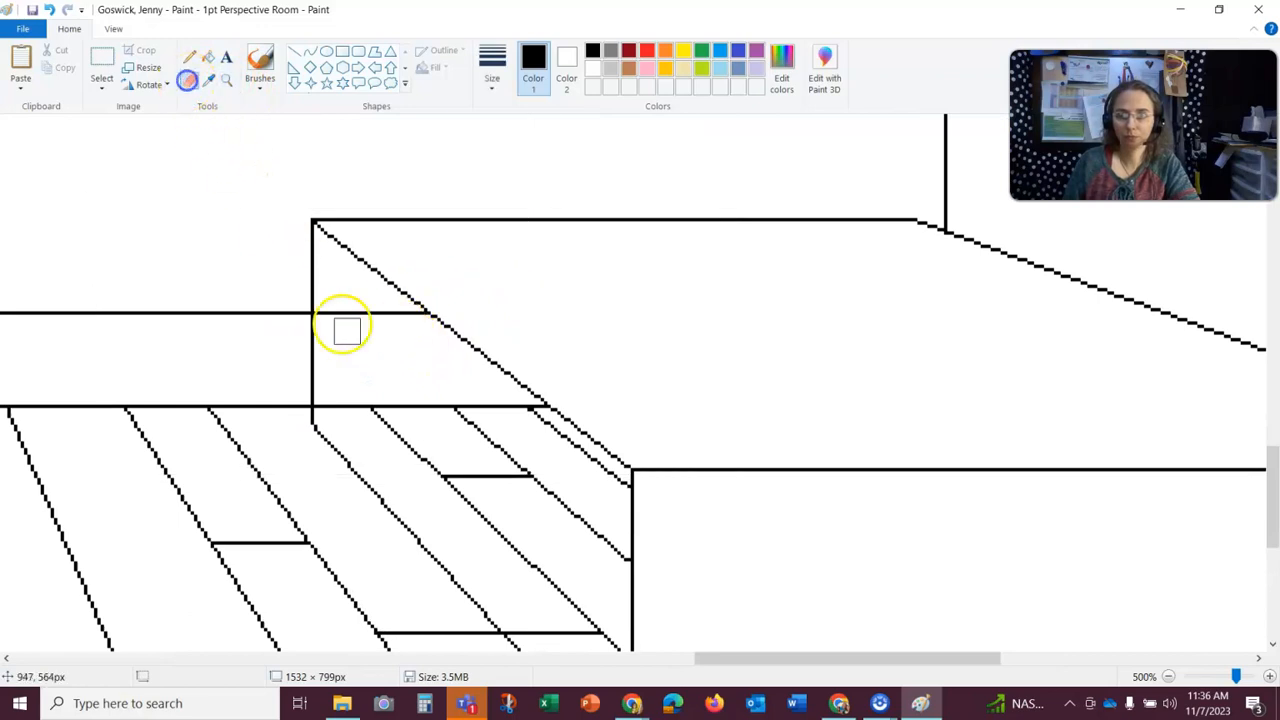
pyautogui.moveTo(414, 328); pyautogui.dragTo(373, 317)
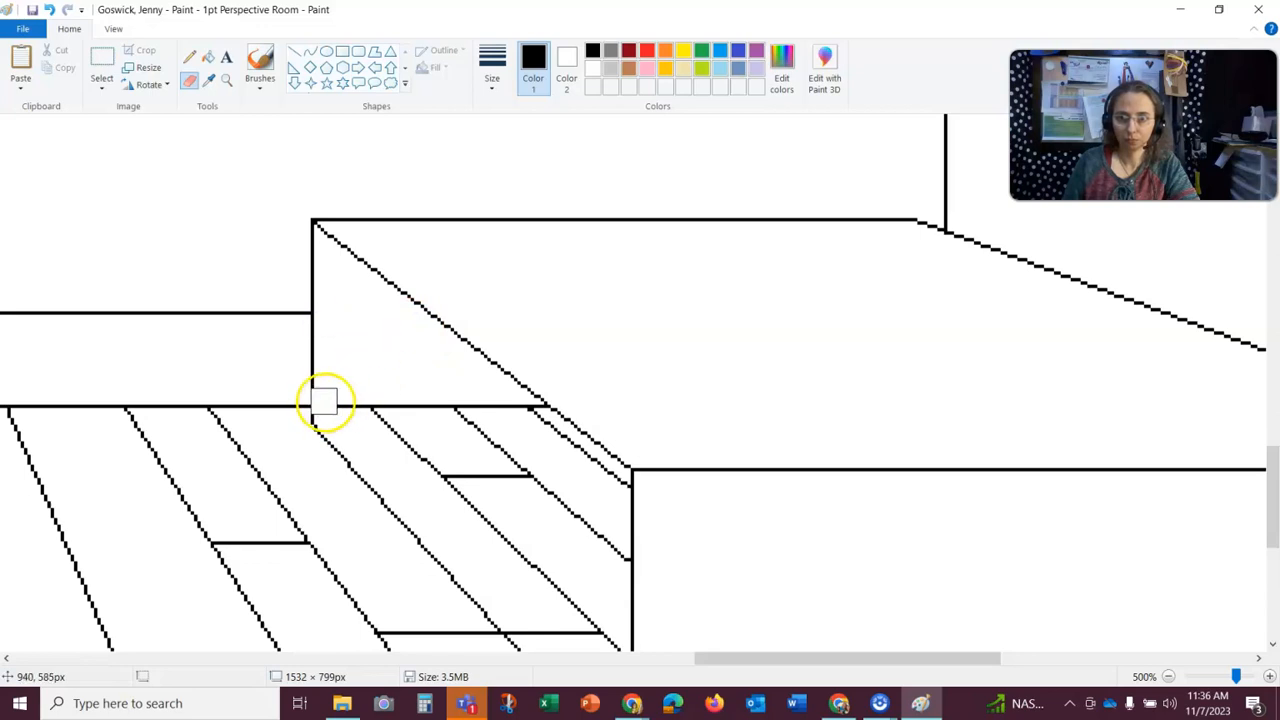
# - Erase the baseboard's lower line and the floorboard lines showing through the box's left side face, keeping its outline intact
pyautogui.moveTo(327, 401)
pyautogui.mouseDown()
pyautogui.moveTo(496, 423)
pyautogui.moveTo(537, 415)
pyautogui.moveTo(474, 414)
pyautogui.moveTo(537, 431)
pyautogui.moveTo(618, 491)
pyautogui.moveTo(497, 451)
pyautogui.moveTo(477, 431)
pyautogui.moveTo(577, 504)
pyautogui.moveTo(617, 557)
pyautogui.moveTo(447, 464)
pyautogui.moveTo(503, 482)
pyautogui.mouseUp()
pyautogui.click(391, 418)
pyautogui.moveTo(391, 418)
pyautogui.mouseDown()
pyautogui.moveTo(437, 483)
pyautogui.moveTo(571, 597)
pyautogui.mouseUp()
pyautogui.click(547, 528)
pyautogui.scroll(-3, 547, 528)
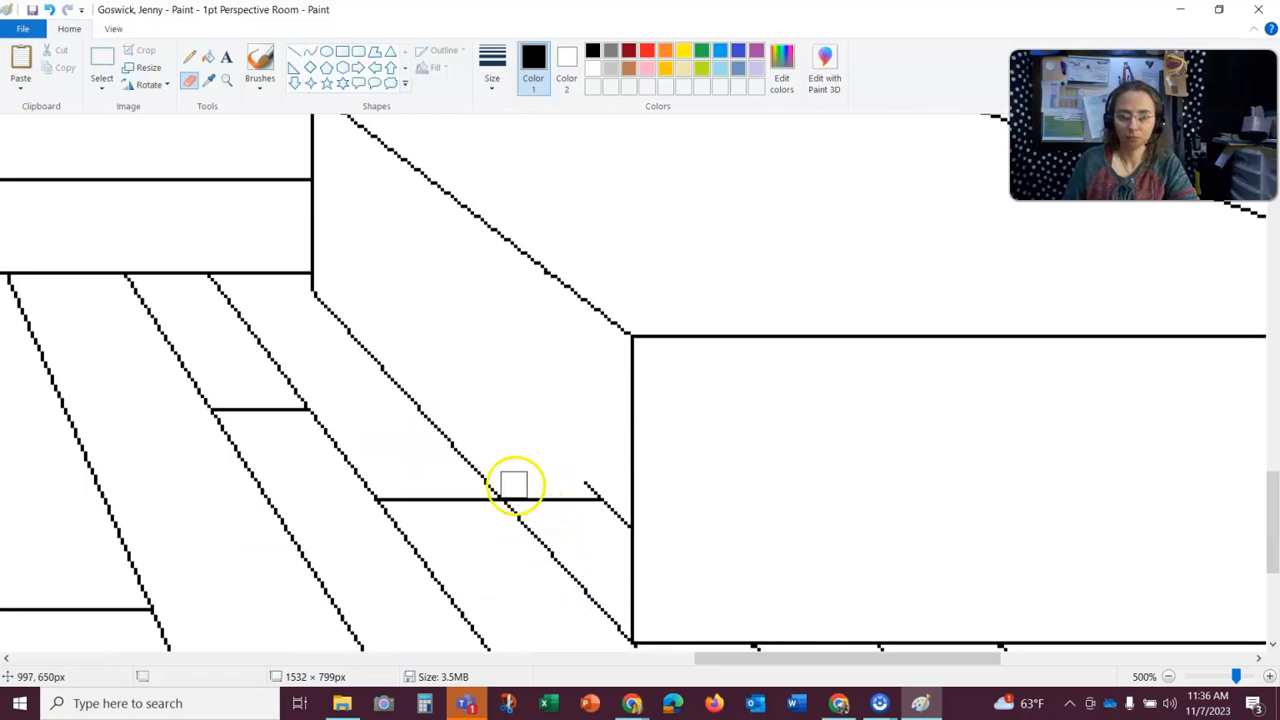
pyautogui.moveTo(513, 488)
pyautogui.mouseDown()
pyautogui.moveTo(569, 491)
pyautogui.moveTo(615, 520)
pyautogui.mouseUp()
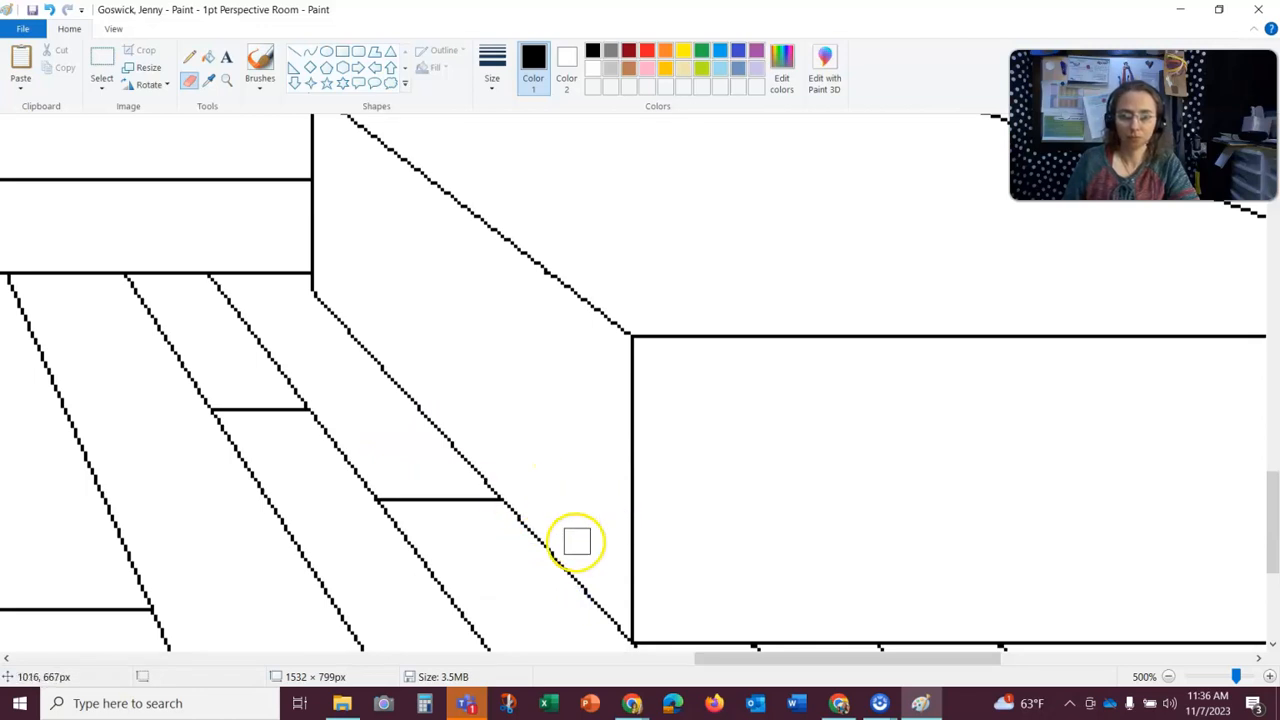
pyautogui.scroll(-1, 587, 501)
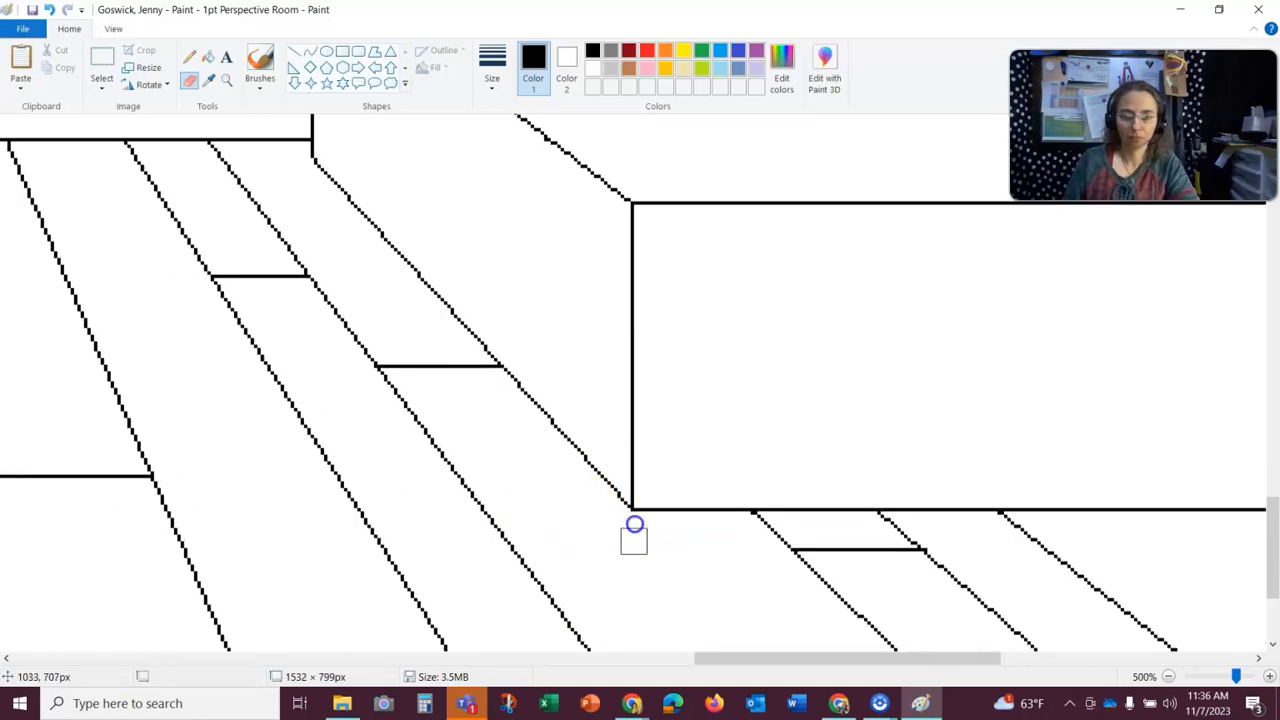
# - Inspect the box's right end and the whole room drawing for stray lines
pyautogui.scroll(2, 754, 389)
pyautogui.moveTo(740, 660); pyautogui.dragTo(882, 672)
pyautogui.scroll(-3, 789, 511)
pyautogui.scroll(3, 789, 511)
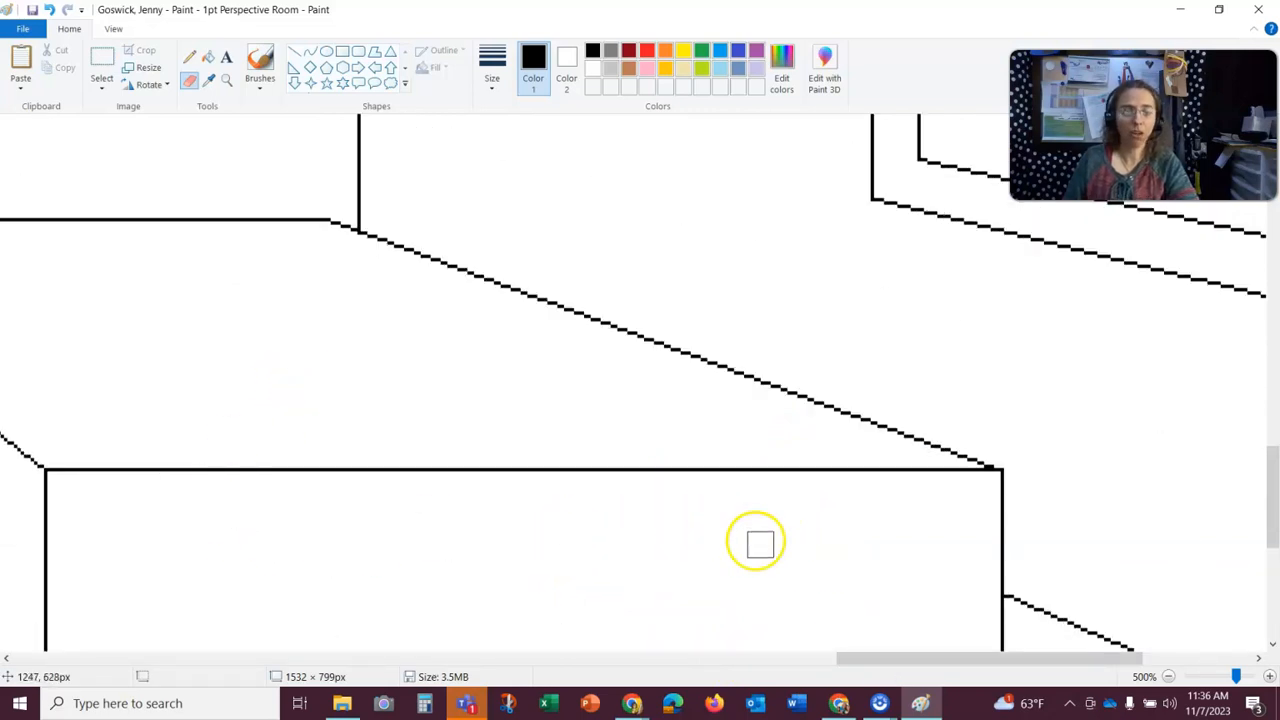
pyautogui.click(1168, 677)
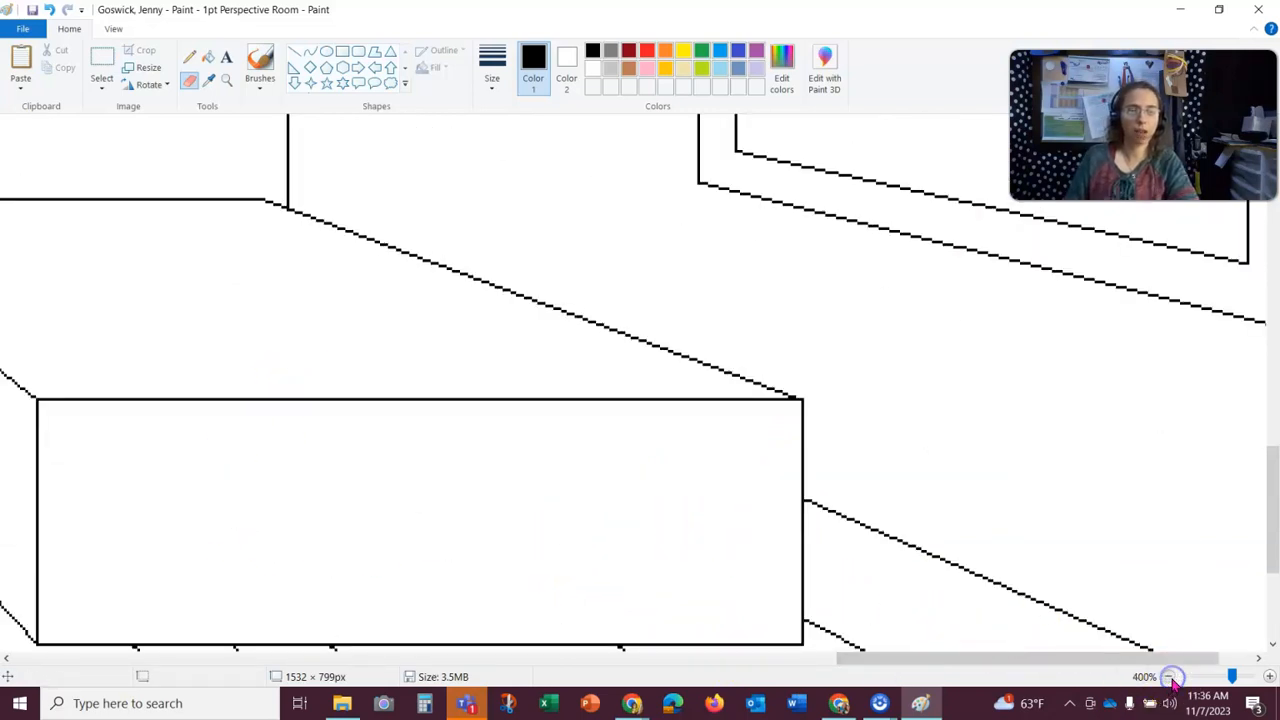
pyautogui.click(1168, 677)
pyautogui.click(1168, 677)
pyautogui.click(1170, 677)
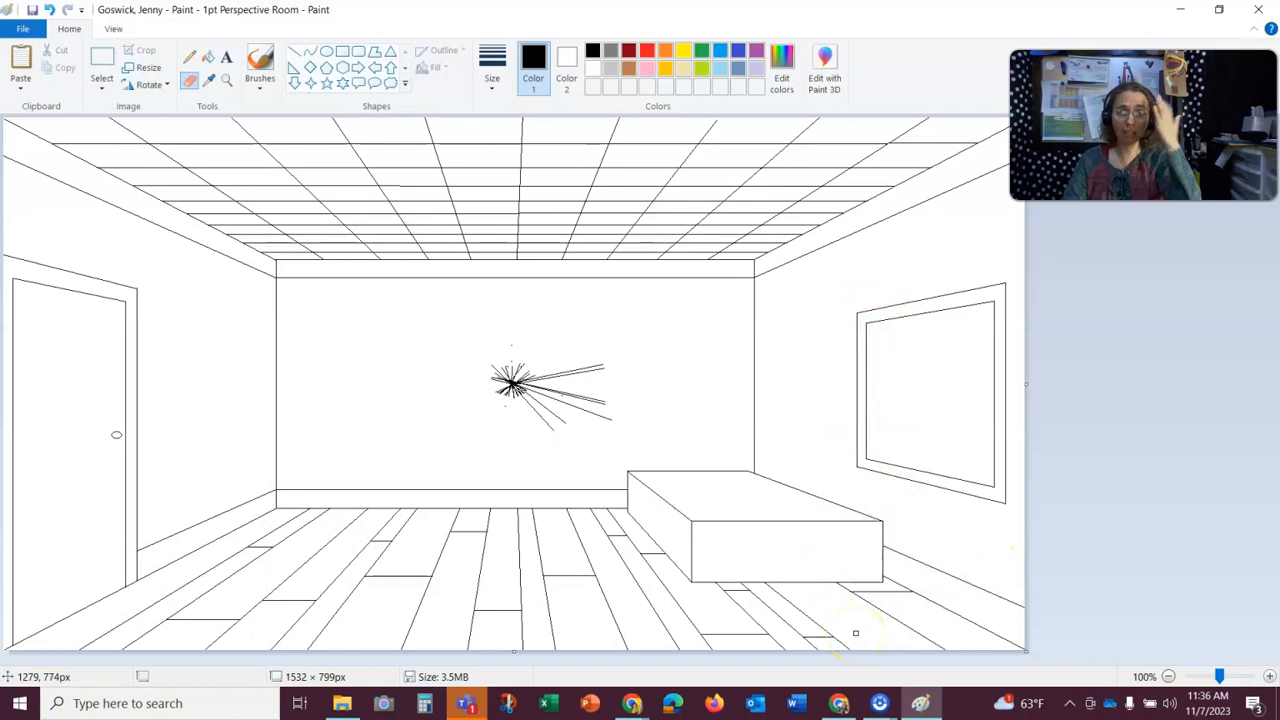
# - Draw a headboard rectangle about 181 × 66 px standing on the back edge of the box's top face
pyautogui.click(226, 82)
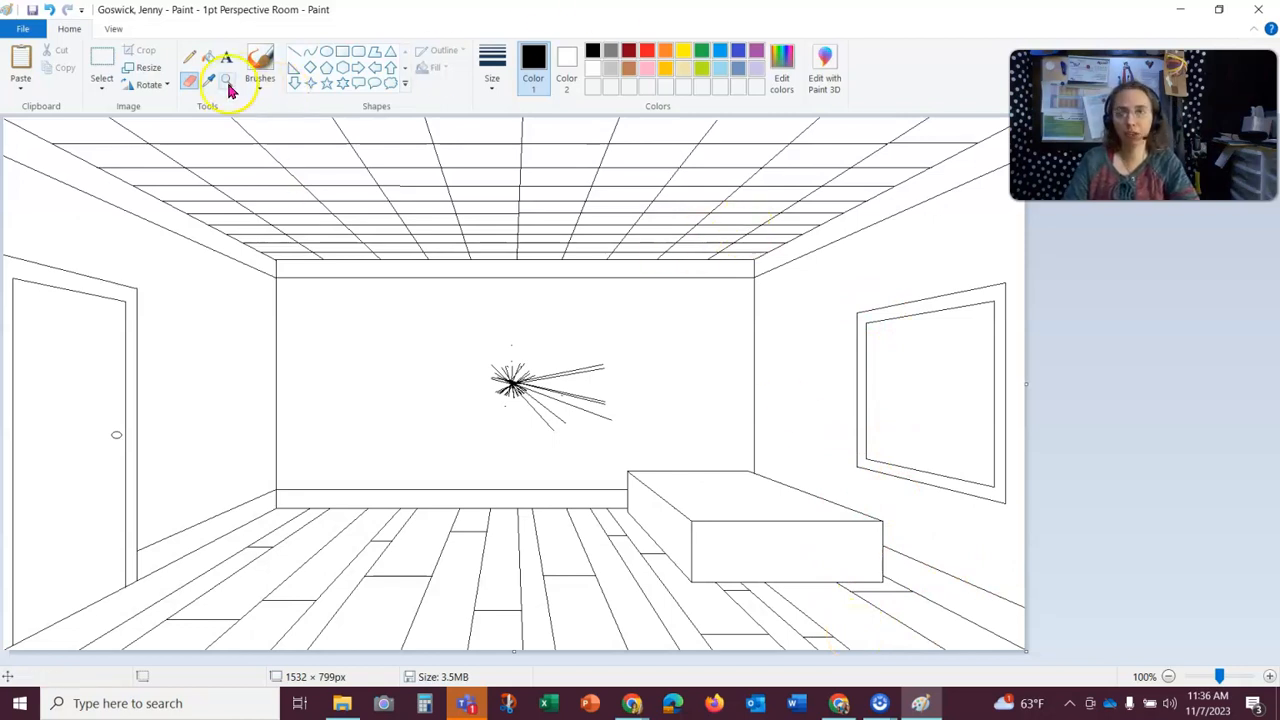
pyautogui.click(635, 420)
pyautogui.click(648, 434)
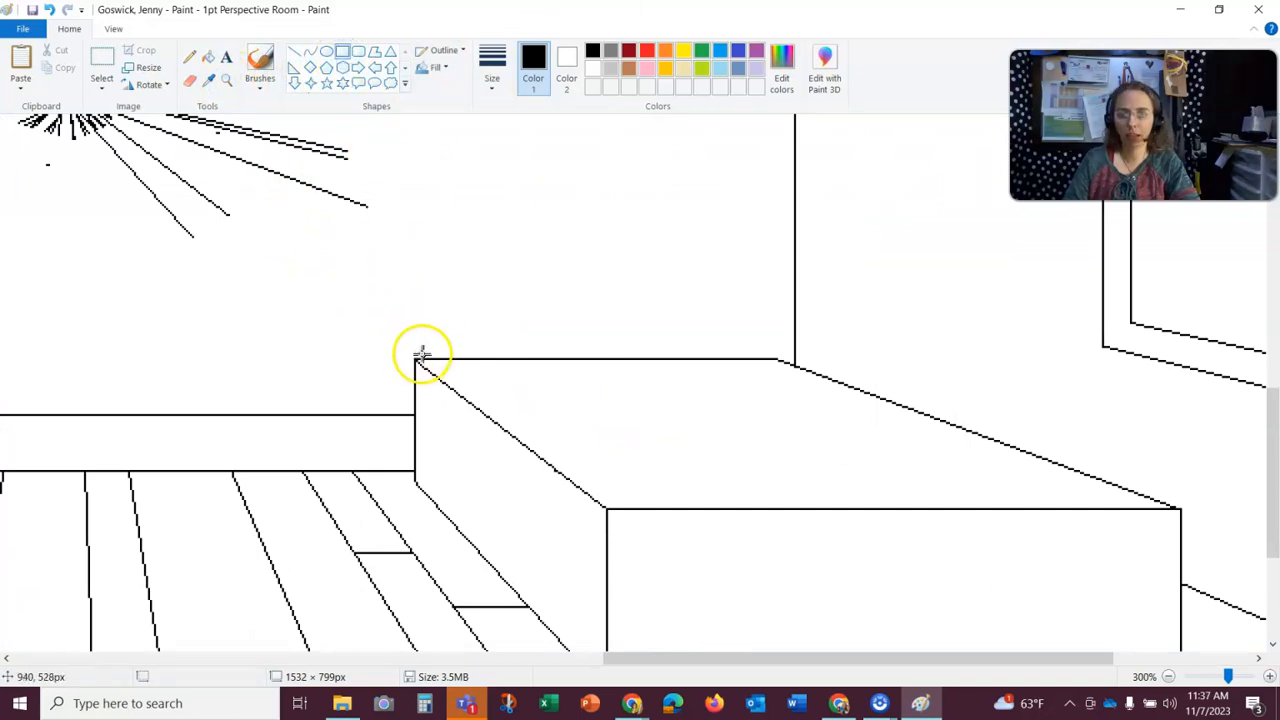
pyautogui.moveTo(415, 359)
pyautogui.mouseDown()
pyautogui.moveTo(423, 297)
pyautogui.moveTo(591, 211)
pyautogui.moveTo(774, 166)
pyautogui.moveTo(778, 231)
pyautogui.mouseUp()
pyautogui.press('Up')
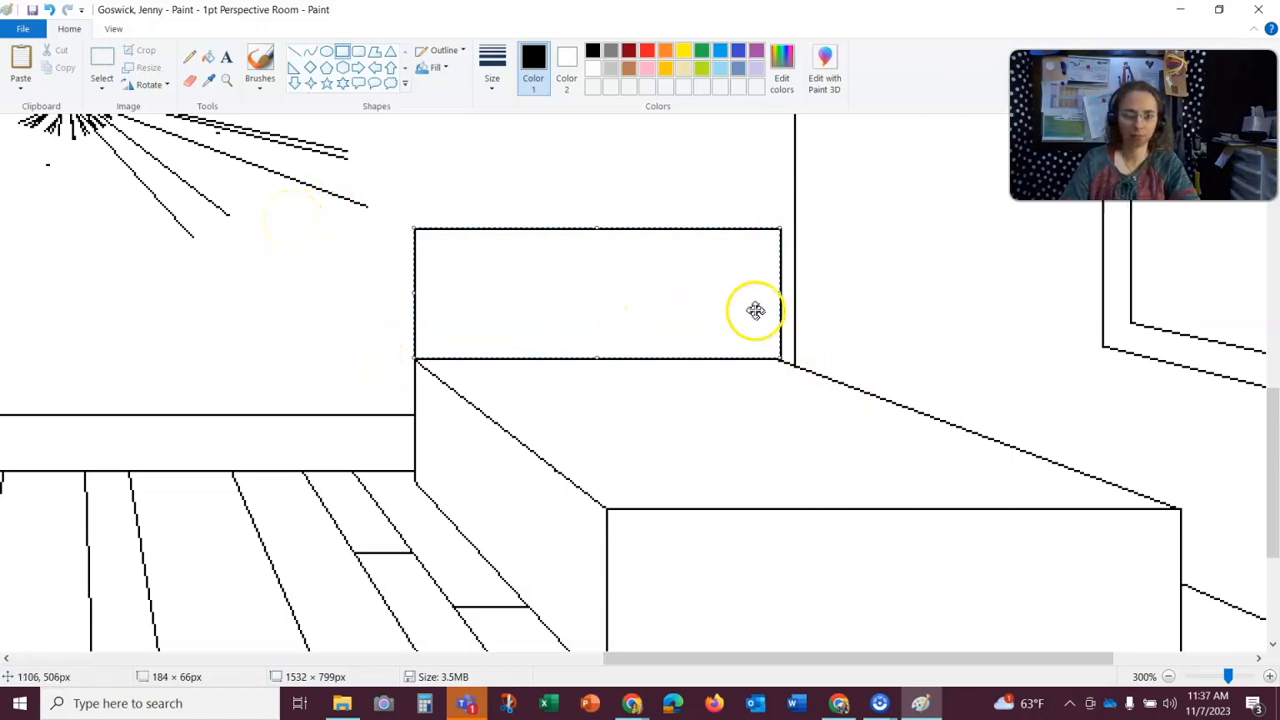
pyautogui.moveTo(780, 294); pyautogui.dragTo(774, 296)
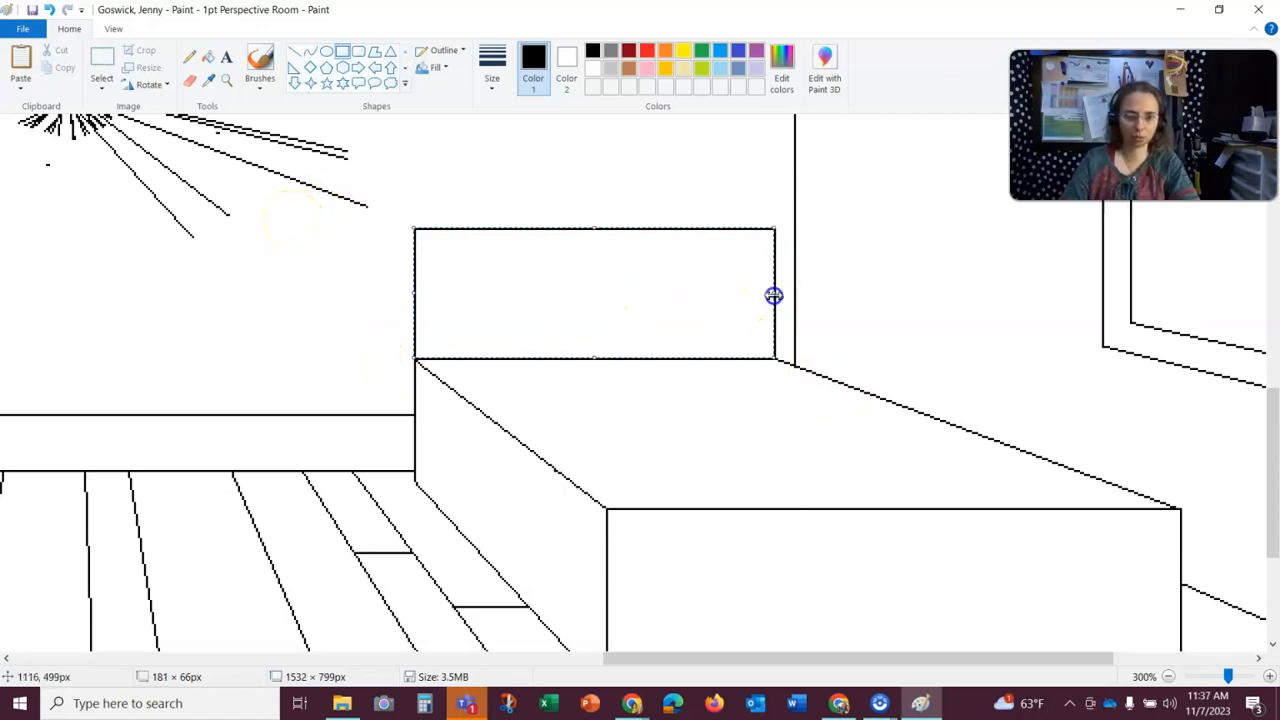
pyautogui.click(305, 255)
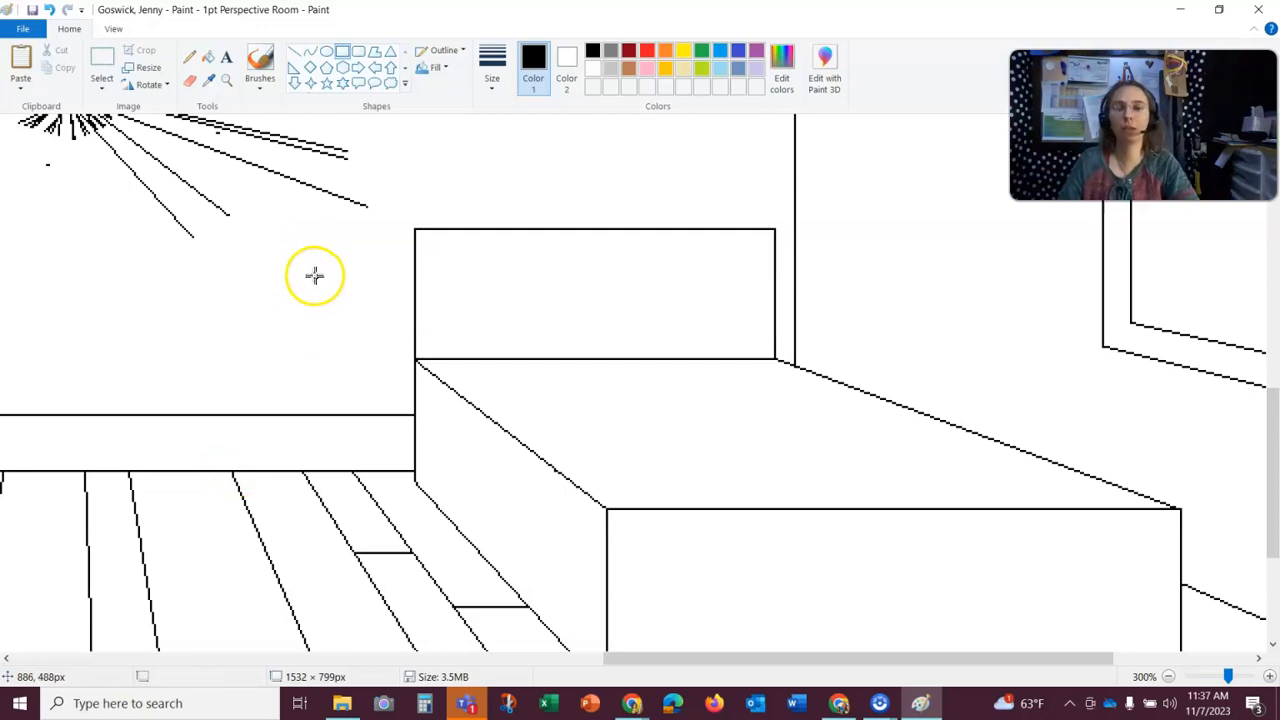
# - Draw guide lines from the vanishing point to the headboard's two upper corners and the box's back lower-left corner
pyautogui.moveTo(646, 660); pyautogui.dragTo(590, 665)
pyautogui.scroll(2, 595, 571)
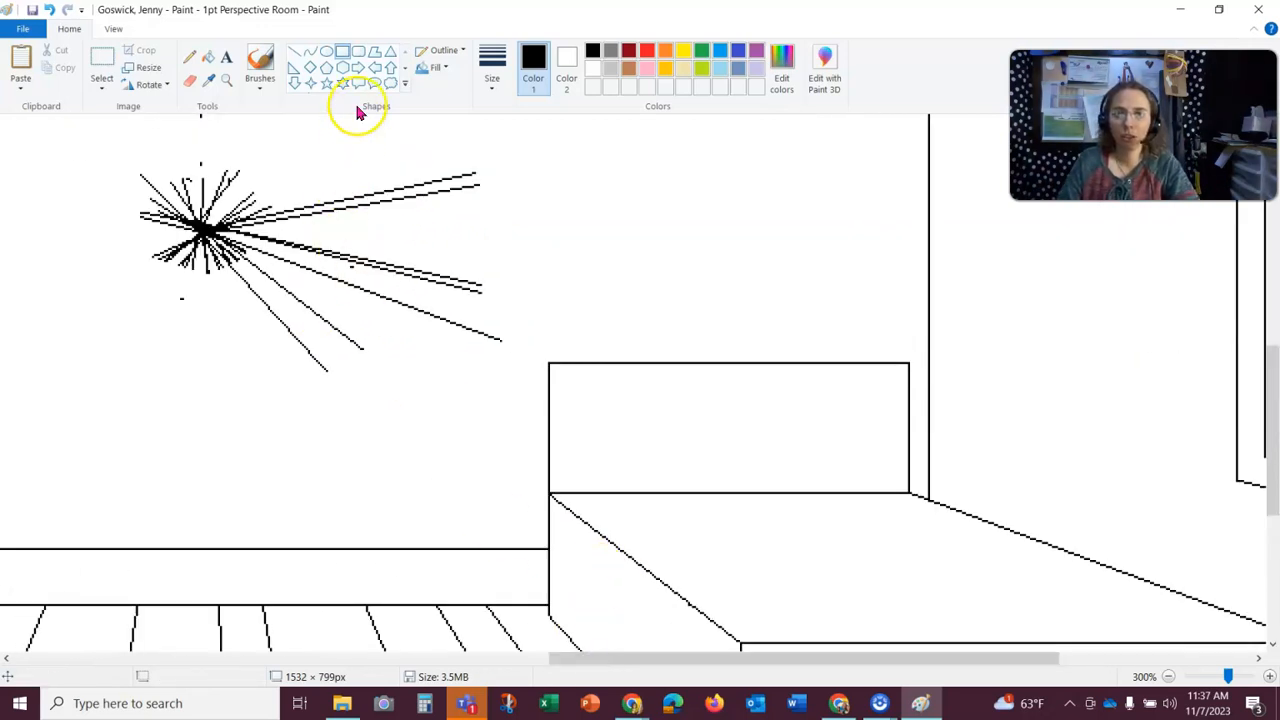
pyautogui.click(293, 53)
pyautogui.moveTo(204, 229); pyautogui.dragTo(548, 362)
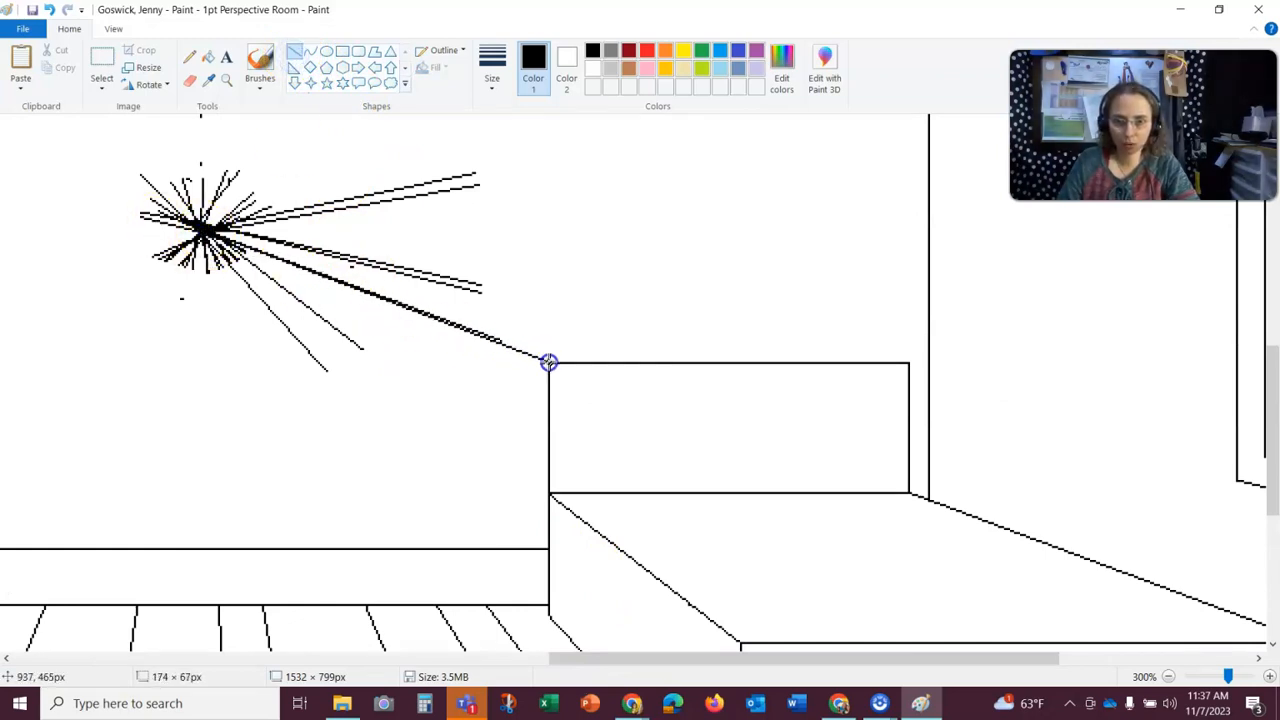
pyautogui.click(234, 208)
pyautogui.moveTo(206, 229); pyautogui.dragTo(911, 362)
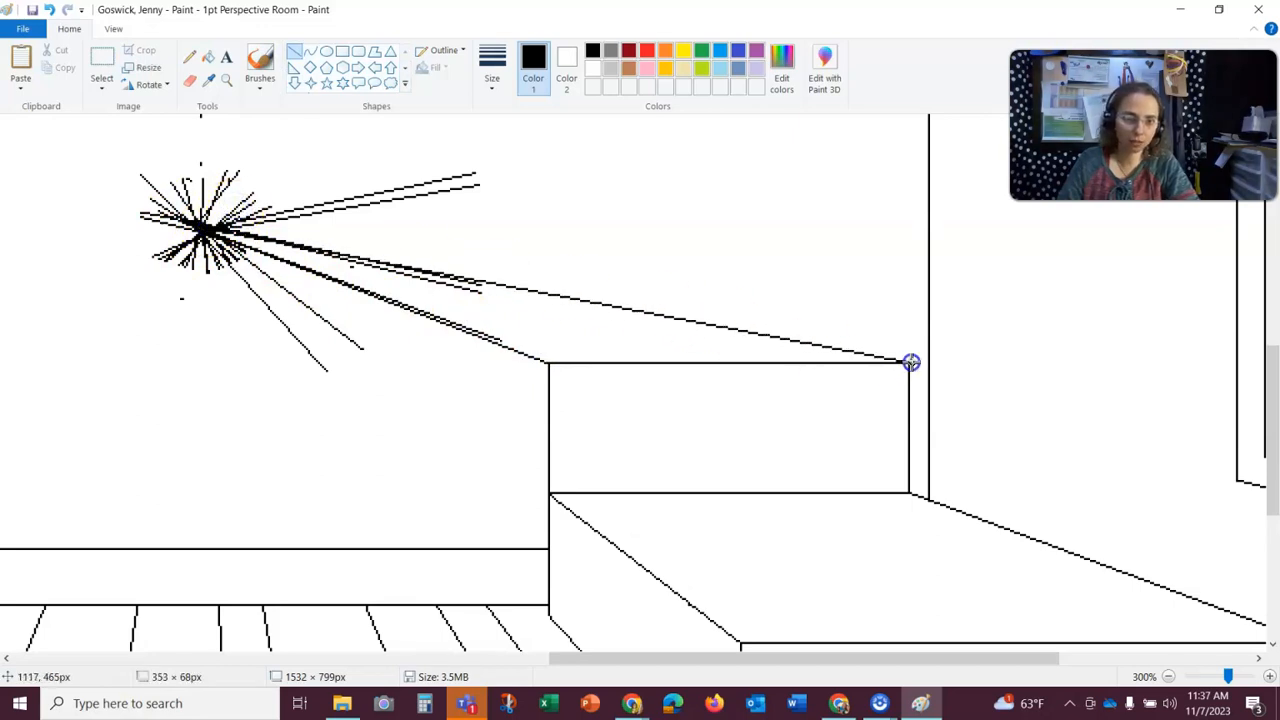
pyautogui.click(394, 234)
pyautogui.moveTo(204, 230); pyautogui.dragTo(548, 615)
pyautogui.click(569, 631)
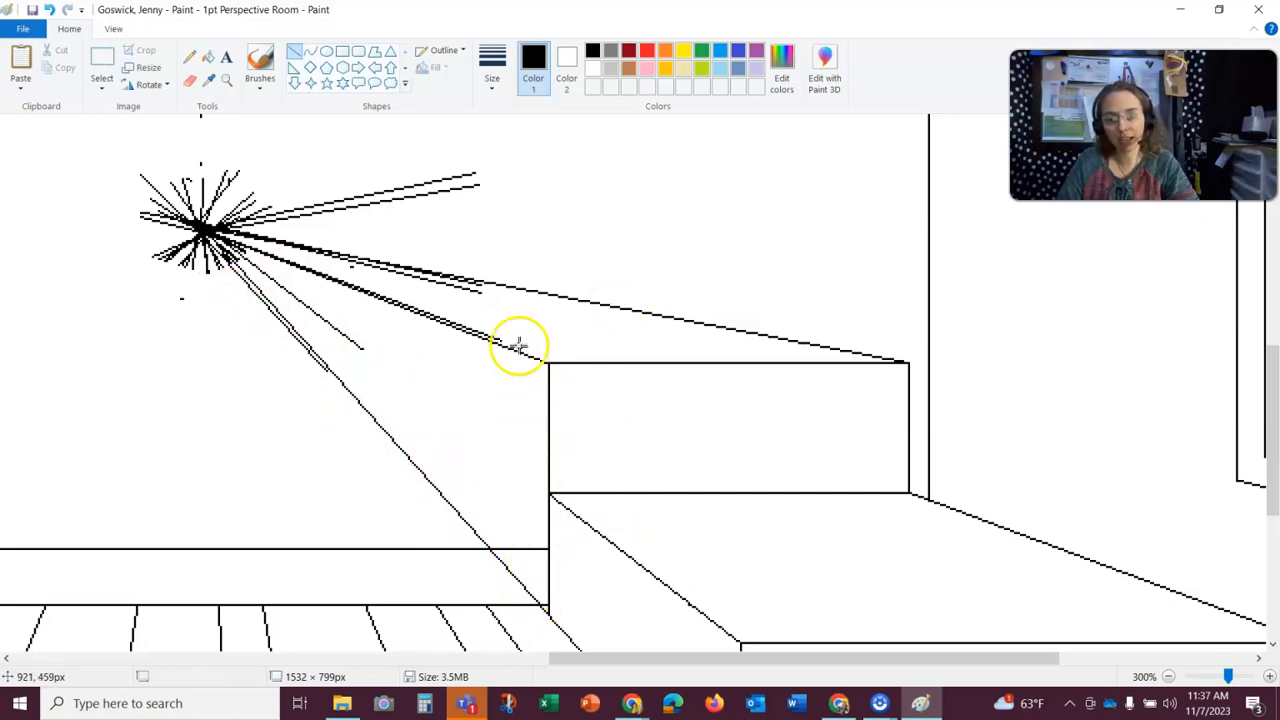
# - Draw the headboard's rear edges between the guide lines: a vertical about 123 px tall and a horizontal along its top
pyautogui.click(1268, 677)
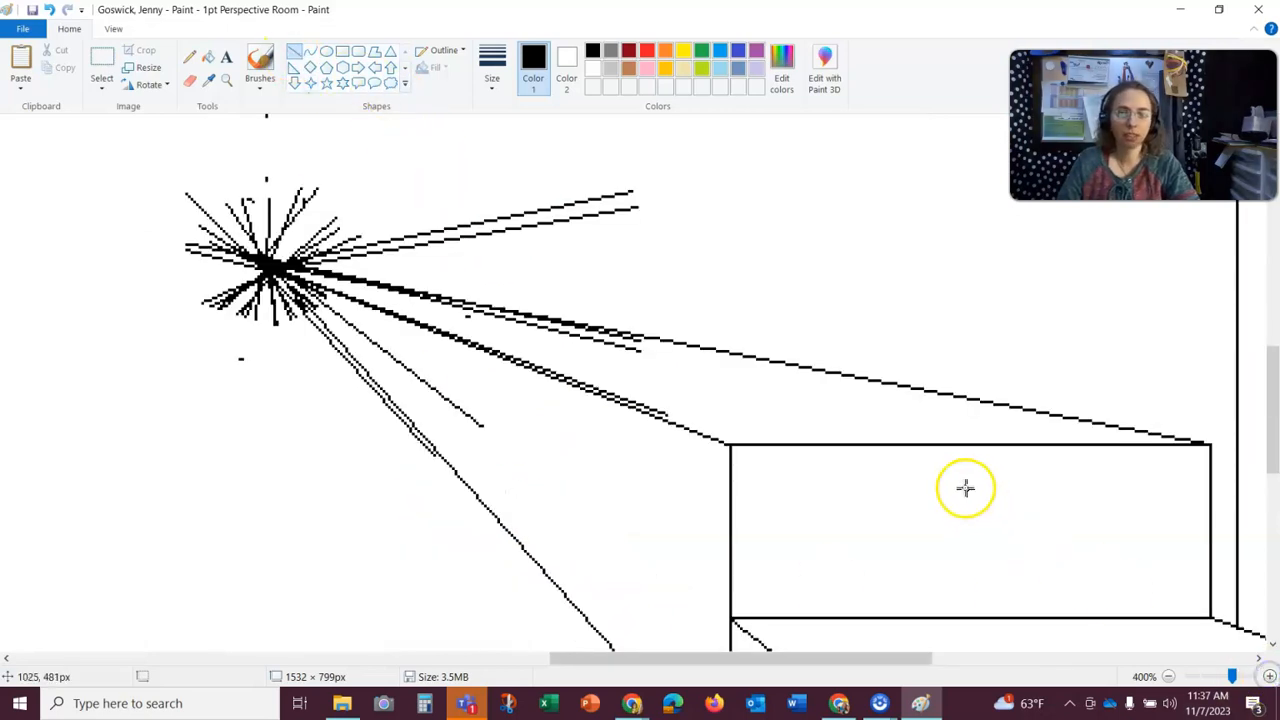
pyautogui.scroll(-3, 966, 486)
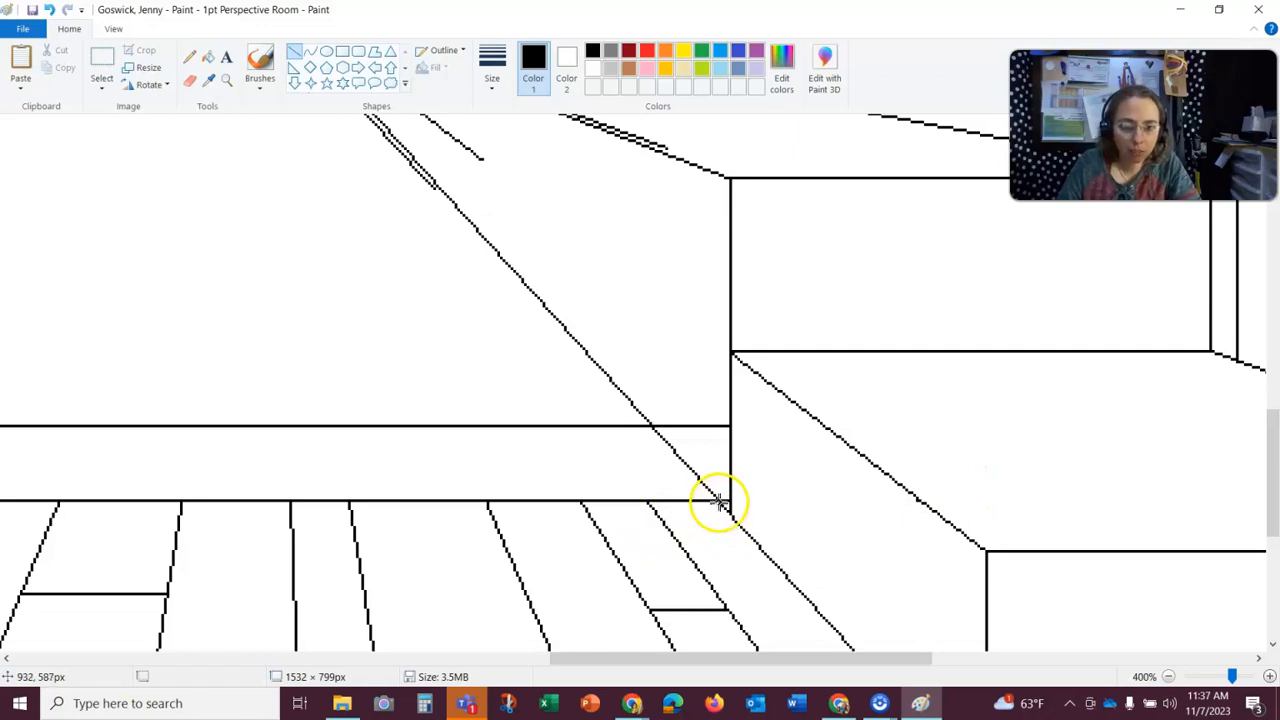
pyautogui.moveTo(720, 500)
pyautogui.mouseDown()
pyautogui.moveTo(709, 337)
pyautogui.moveTo(722, 249)
pyautogui.mouseUp()
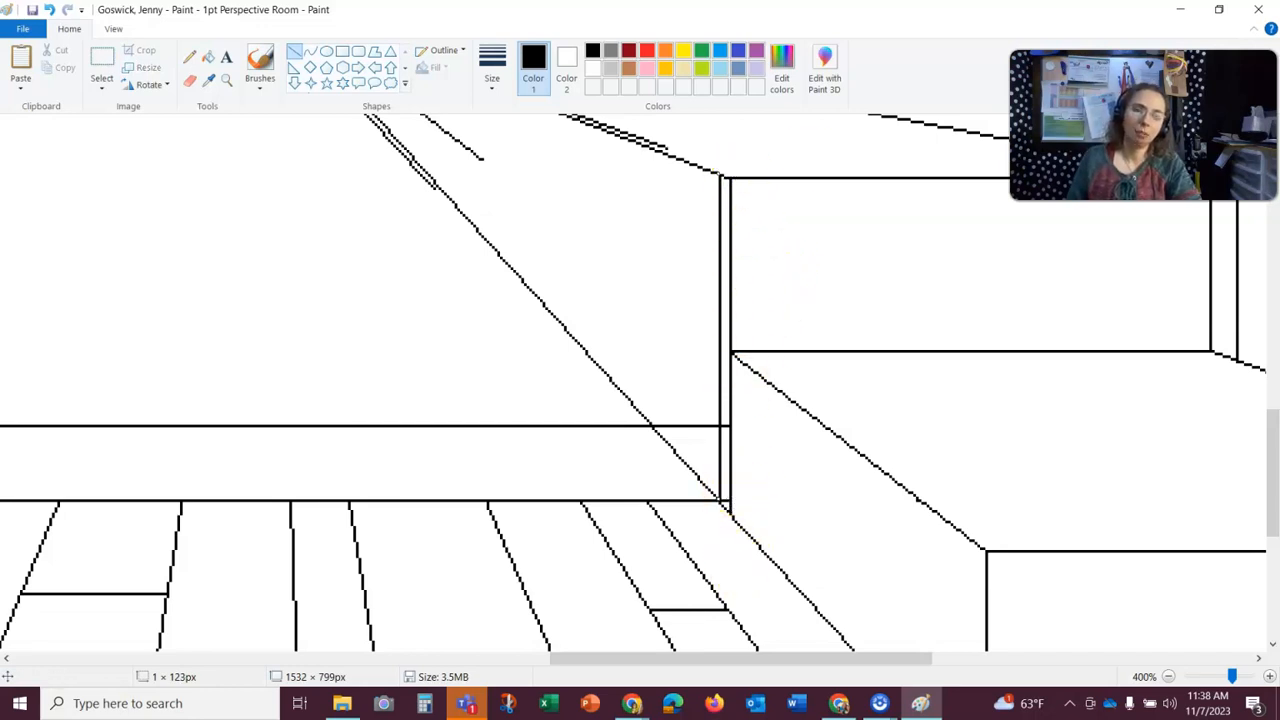
pyautogui.moveTo(758, 658); pyautogui.dragTo(766, 640)
pyautogui.scroll(3, 758, 610)
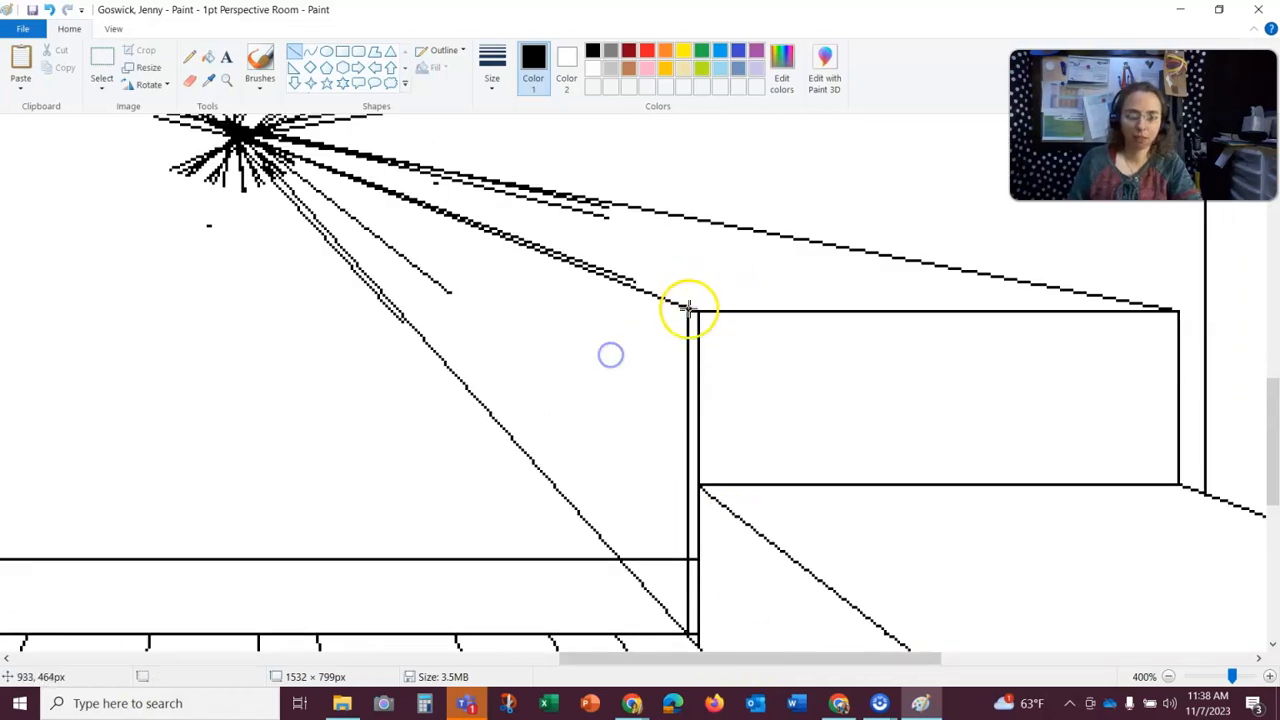
pyautogui.moveTo(687, 307); pyautogui.dragTo(999, 292)
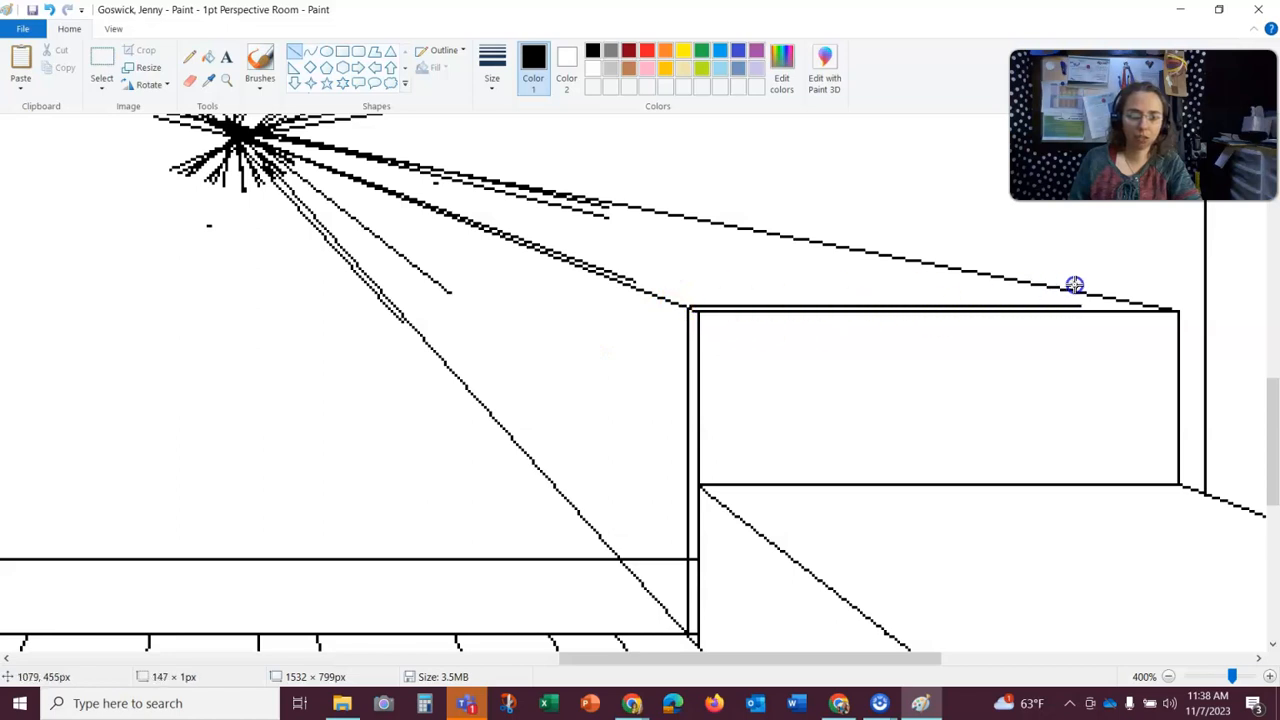
pyautogui.click(466, 369)
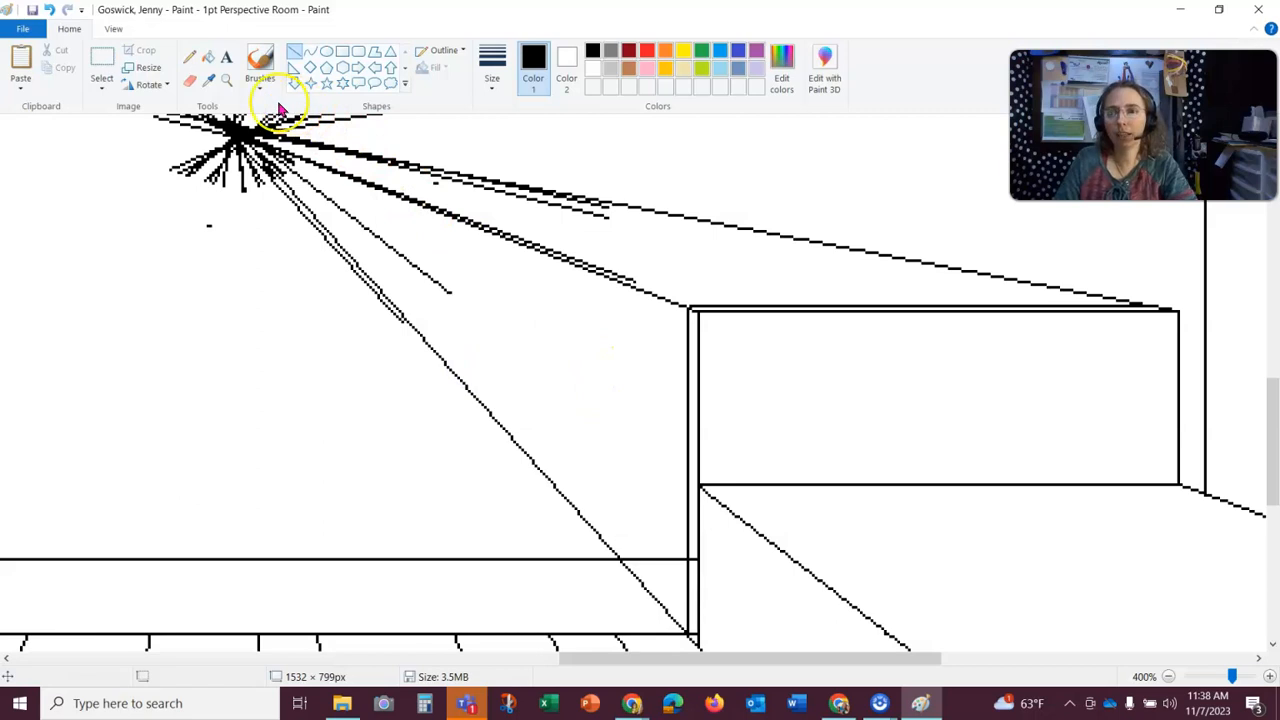
# - Erase the guide lines between the vanishing point and the headboard, down to the baseboard
pyautogui.click(185, 84)
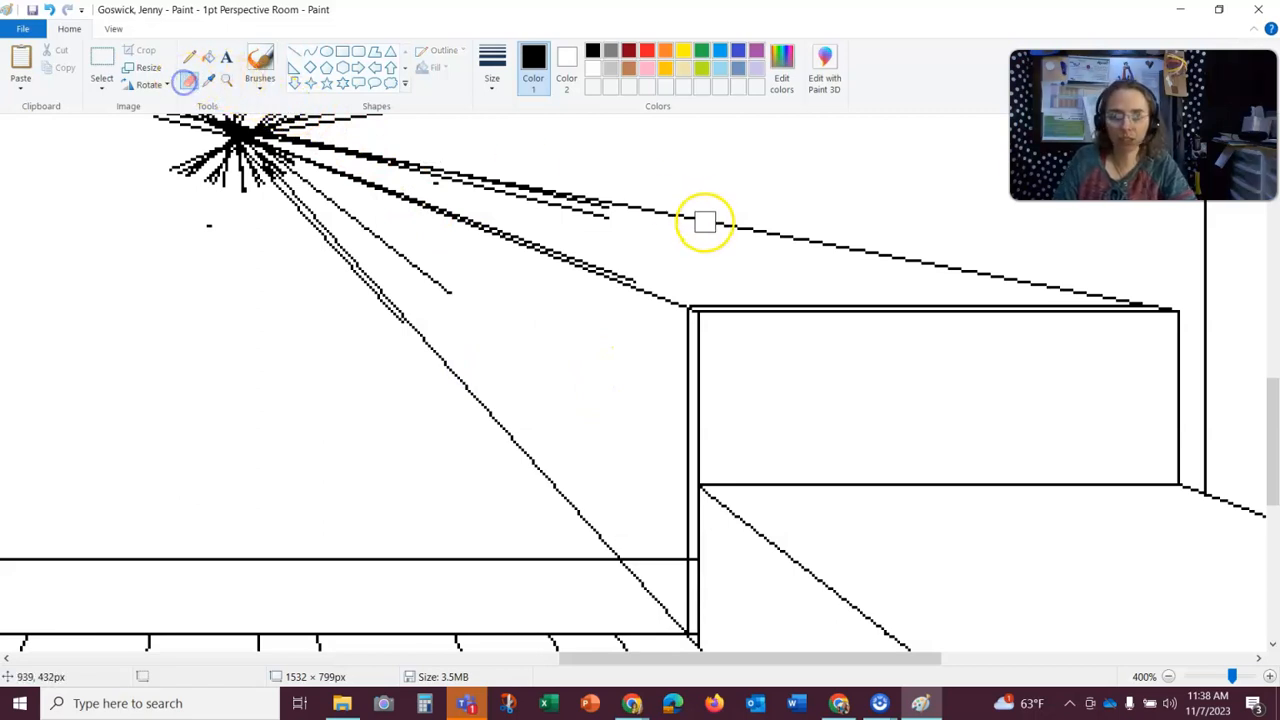
pyautogui.moveTo(678, 296)
pyautogui.mouseDown()
pyautogui.moveTo(340, 162)
pyautogui.moveTo(506, 171)
pyautogui.moveTo(406, 169)
pyautogui.moveTo(634, 211)
pyautogui.moveTo(941, 243)
pyautogui.mouseUp()
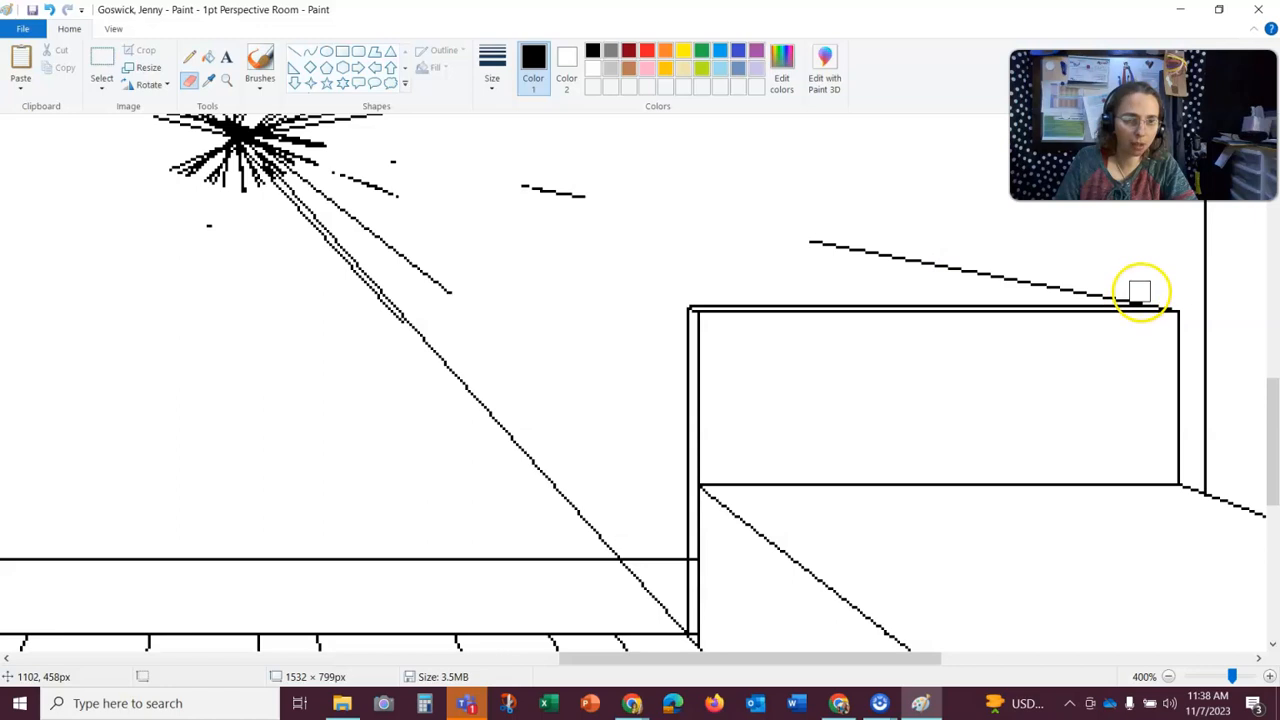
pyautogui.moveTo(1136, 294); pyautogui.dragTo(784, 238)
pyautogui.moveTo(565, 200); pyautogui.dragTo(517, 169)
pyautogui.moveTo(412, 204)
pyautogui.mouseDown()
pyautogui.moveTo(388, 141)
pyautogui.moveTo(301, 184)
pyautogui.moveTo(451, 283)
pyautogui.mouseUp()
pyautogui.moveTo(345, 262)
pyautogui.mouseDown()
pyautogui.moveTo(385, 305)
pyautogui.moveTo(539, 446)
pyautogui.mouseUp()
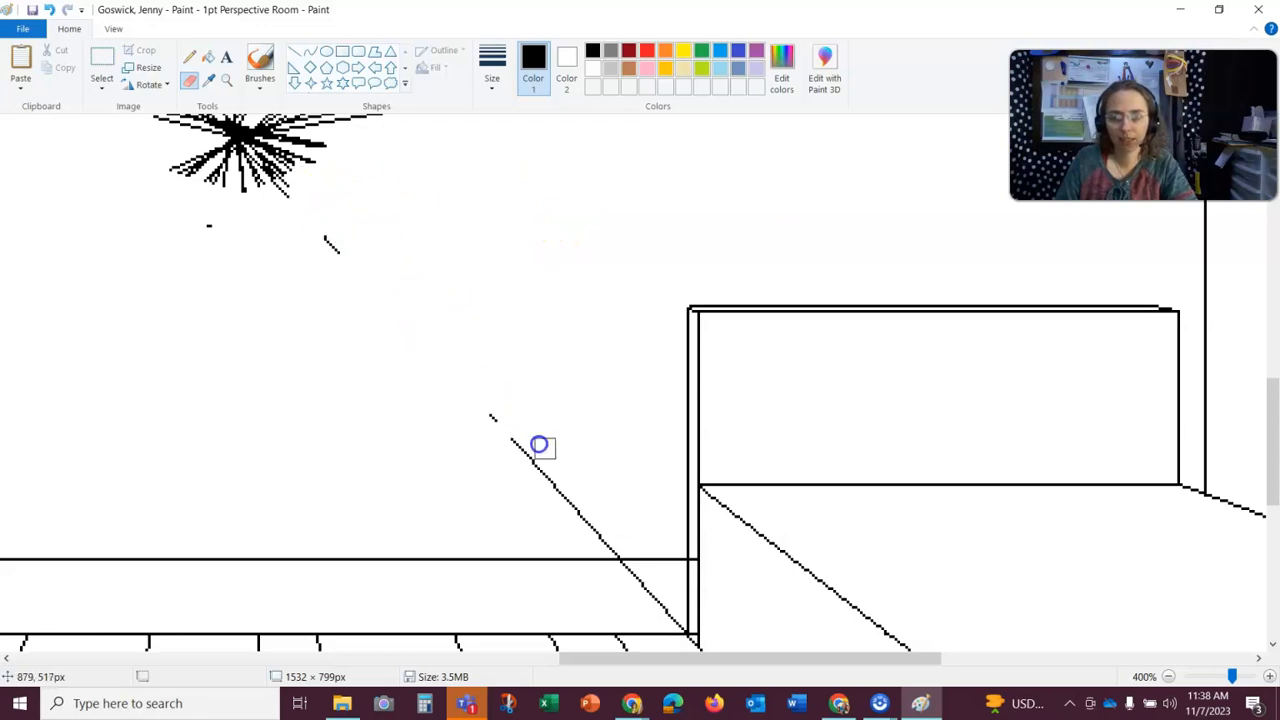
pyautogui.moveTo(544, 496)
pyautogui.mouseDown()
pyautogui.moveTo(611, 543)
pyautogui.moveTo(461, 400)
pyautogui.mouseUp()
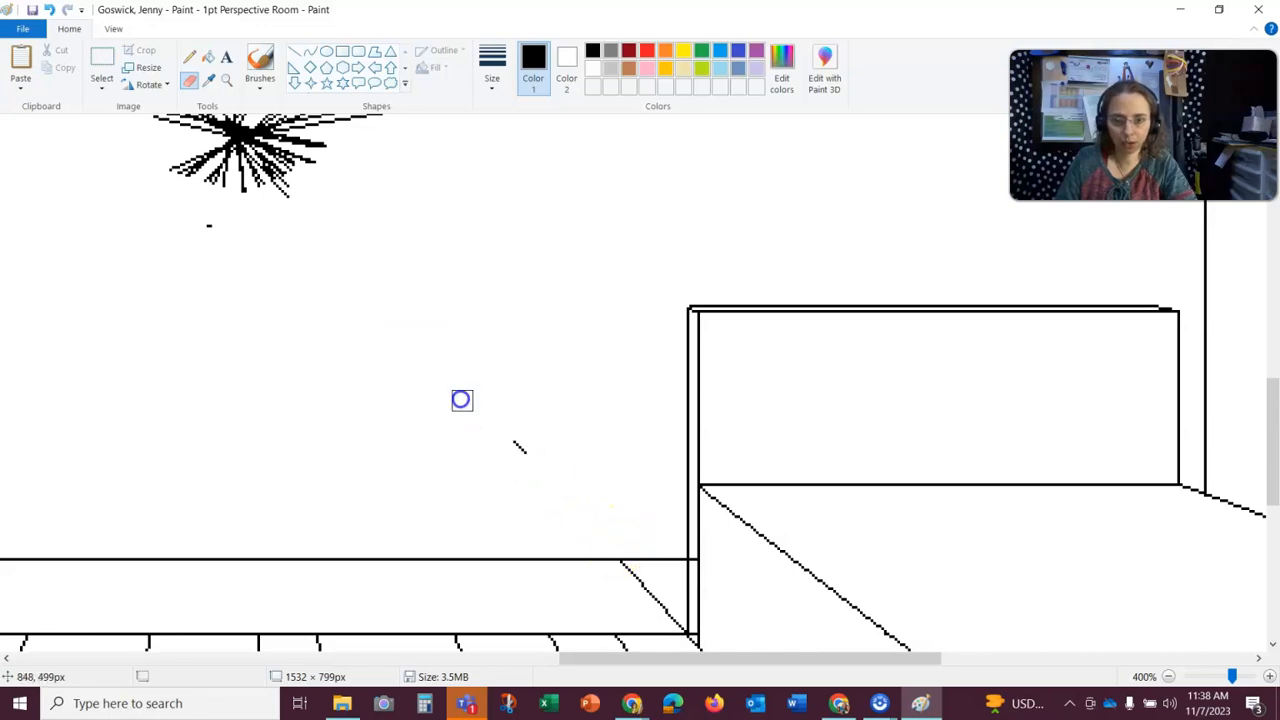
# - Erase the leftover guide line crossing the baseboard beside the headboard
pyautogui.scroll(-5, 537, 468)
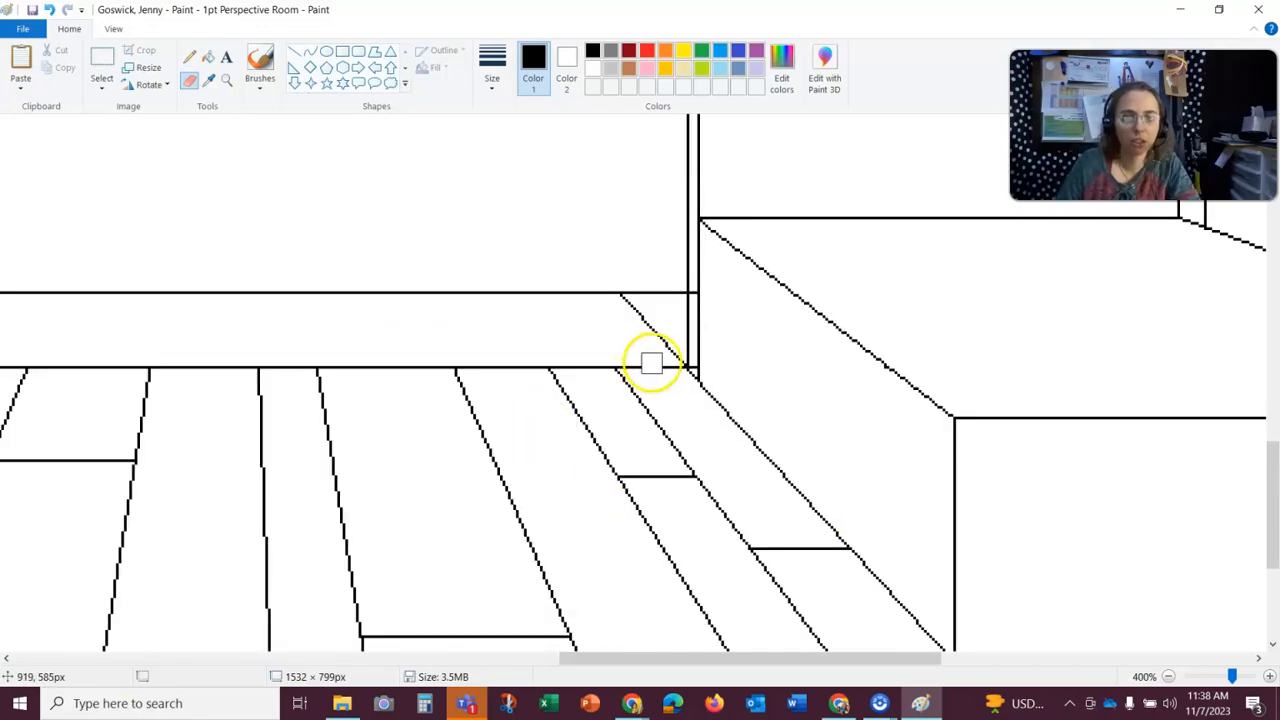
pyautogui.click(627, 306)
pyautogui.moveTo(658, 331); pyautogui.dragTo(675, 352)
pyautogui.click(674, 354)
pyautogui.click(668, 340)
pyautogui.scroll(4, 702, 282)
pyautogui.scroll(-2, 706, 300)
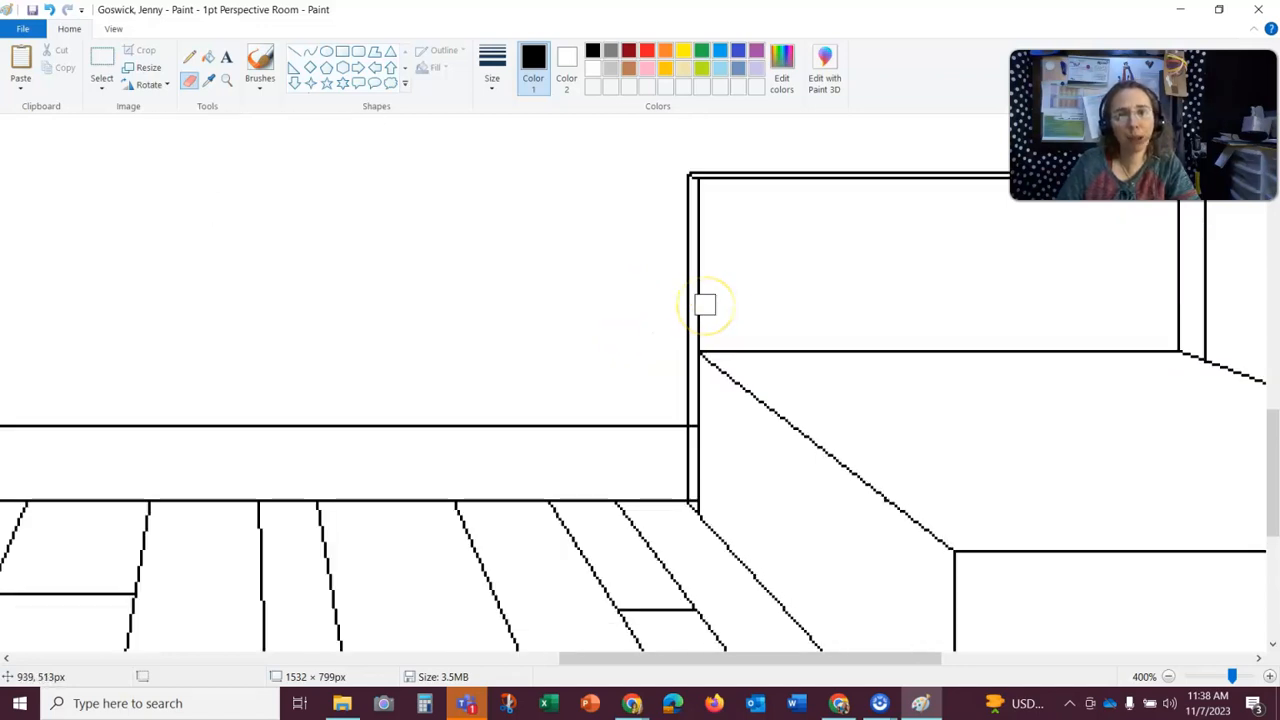
# - Use the Pencil to clear the baseboard lines inside the headboard's narrow side face and touch up its rear upper-left corner
pyautogui.click(190, 57)
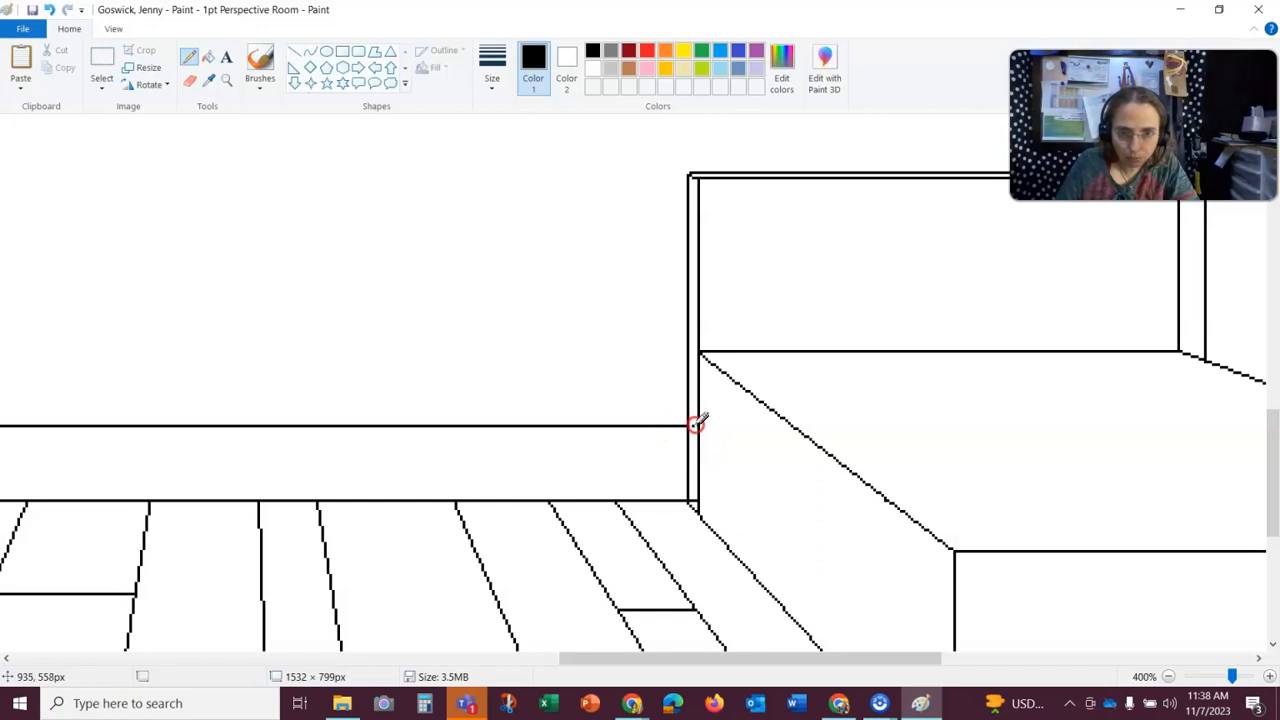
pyautogui.scroll(-2, 693, 424)
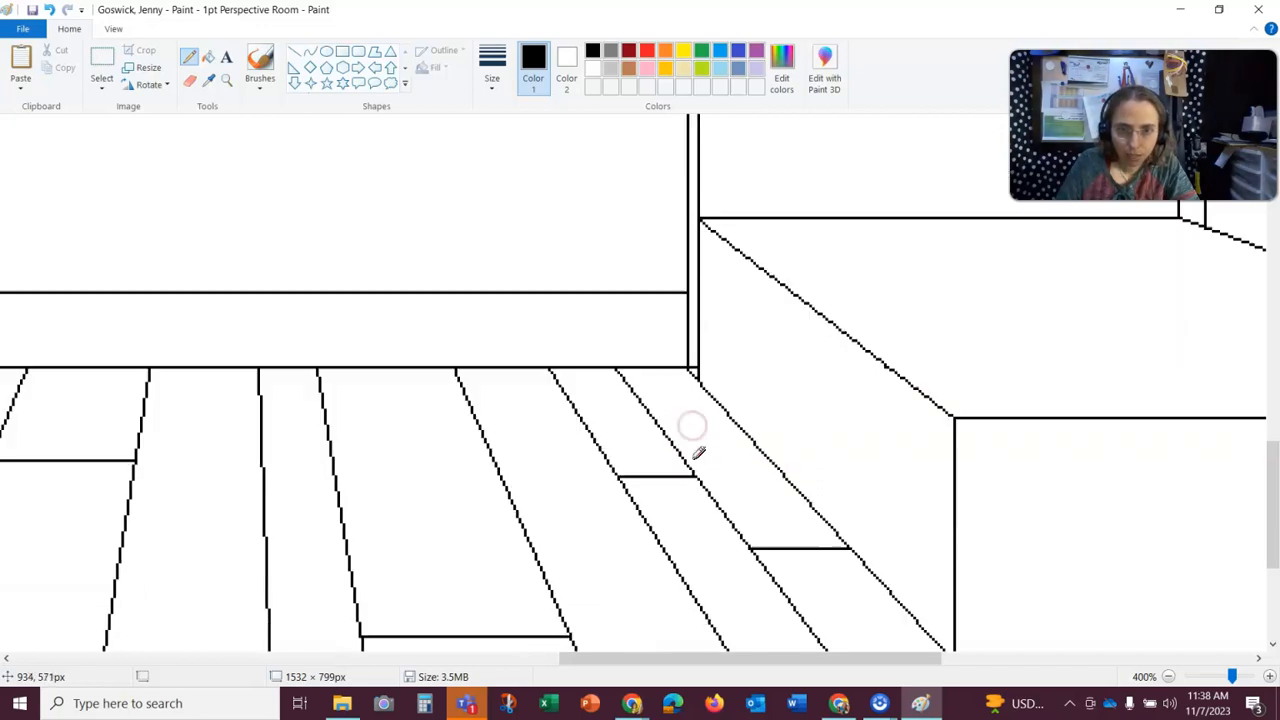
pyautogui.click(695, 366)
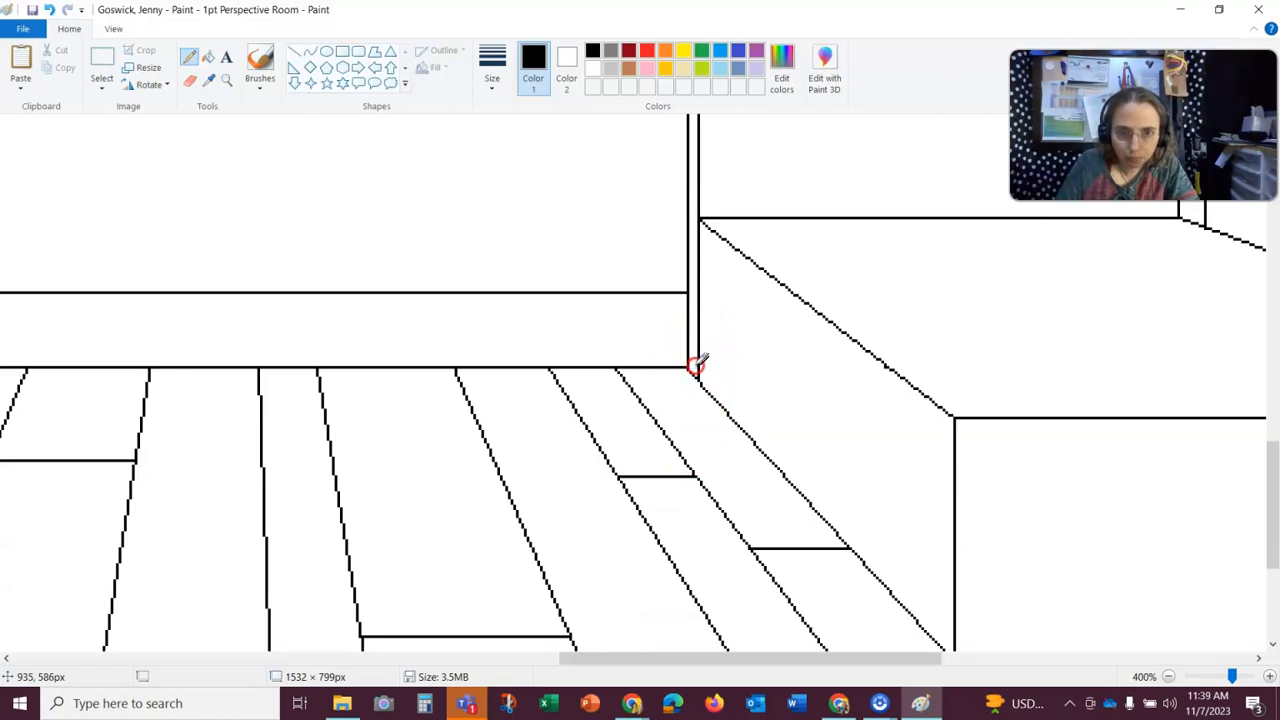
pyautogui.scroll(4, 820, 476)
pyautogui.scroll(-2, 825, 473)
pyautogui.click(689, 172)
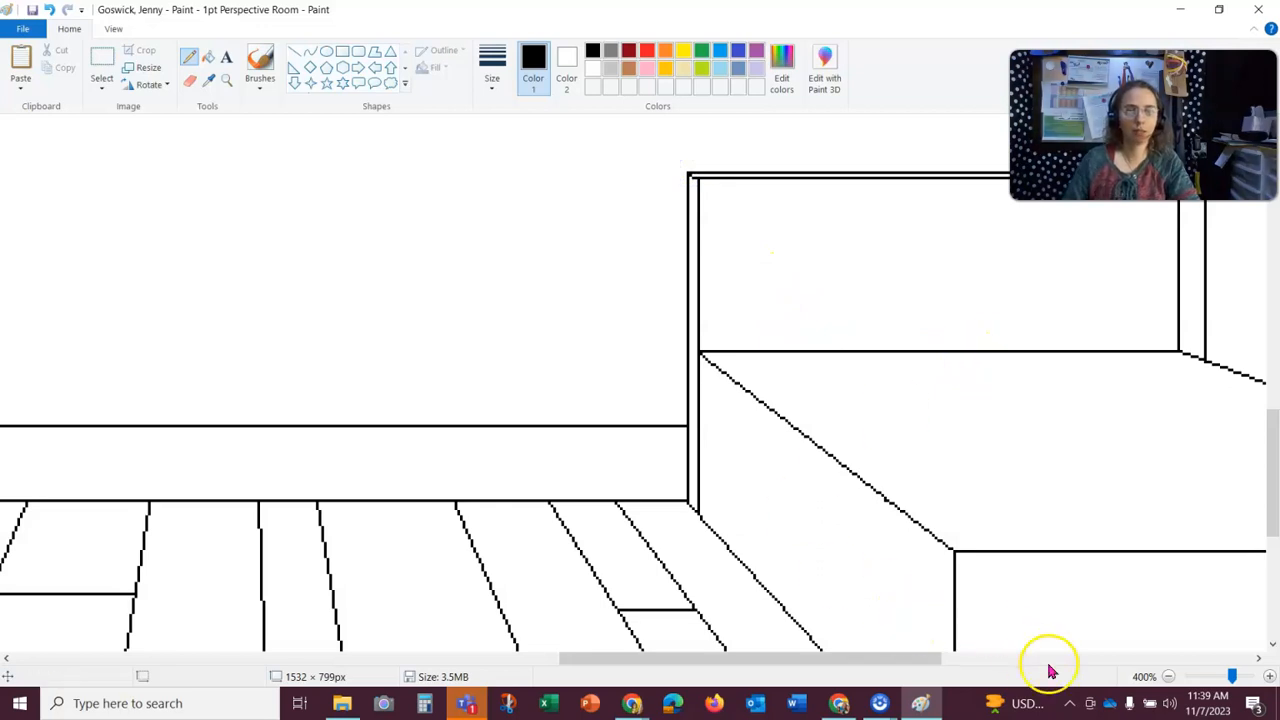
pyautogui.click(1170, 678)
pyautogui.click(1170, 678)
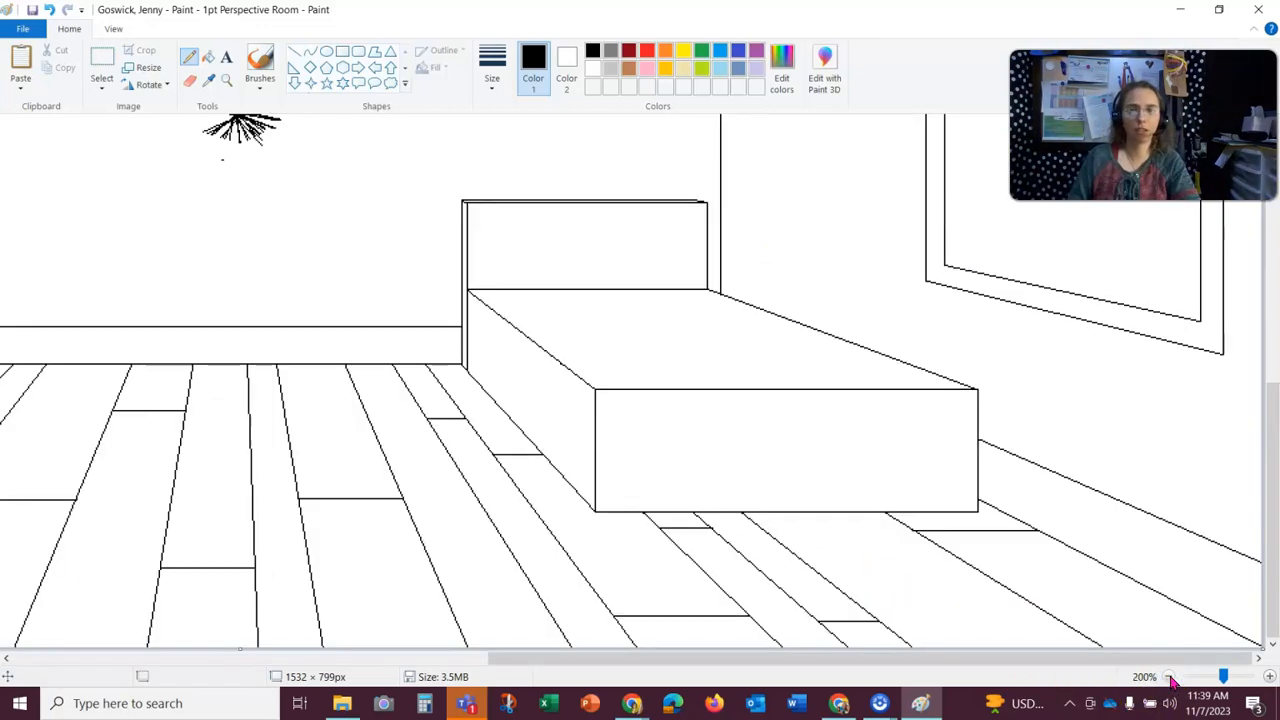
# - Draw a wavy blanket hem freehand with the Pencil along the lower part of the bed's long side and front face
pyautogui.click(1170, 678)
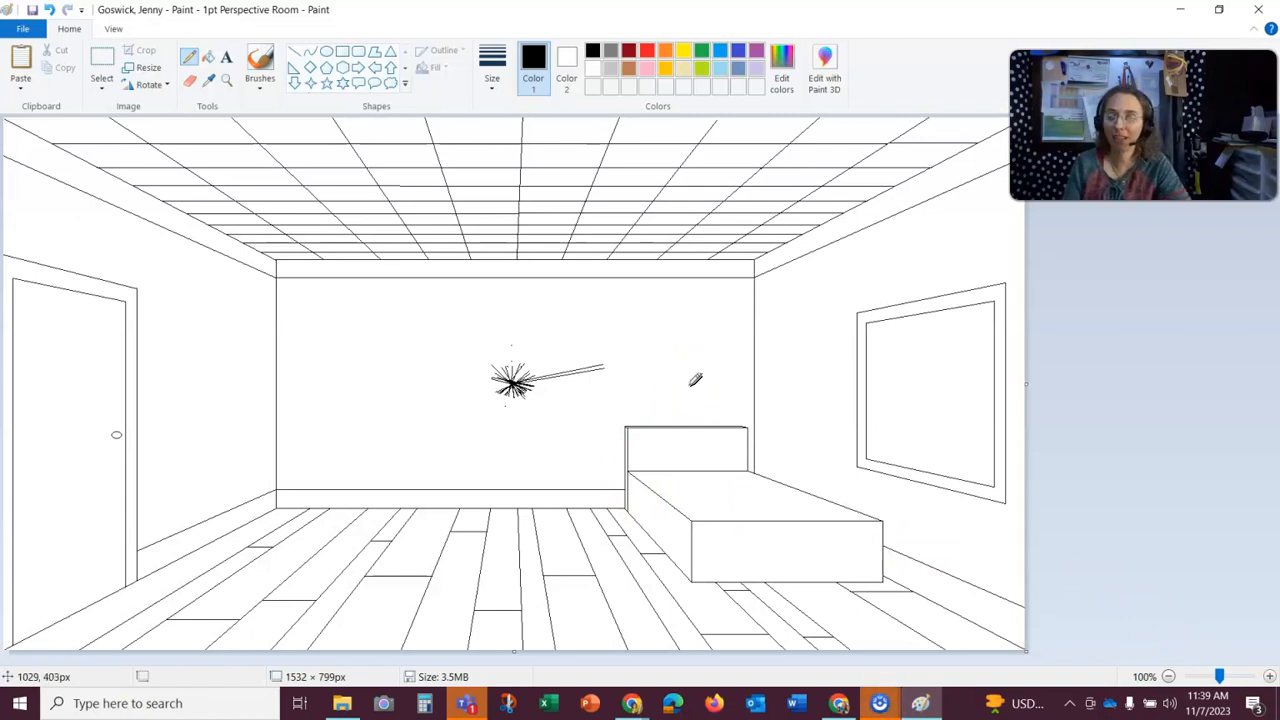
pyautogui.click(226, 81)
pyautogui.click(688, 465)
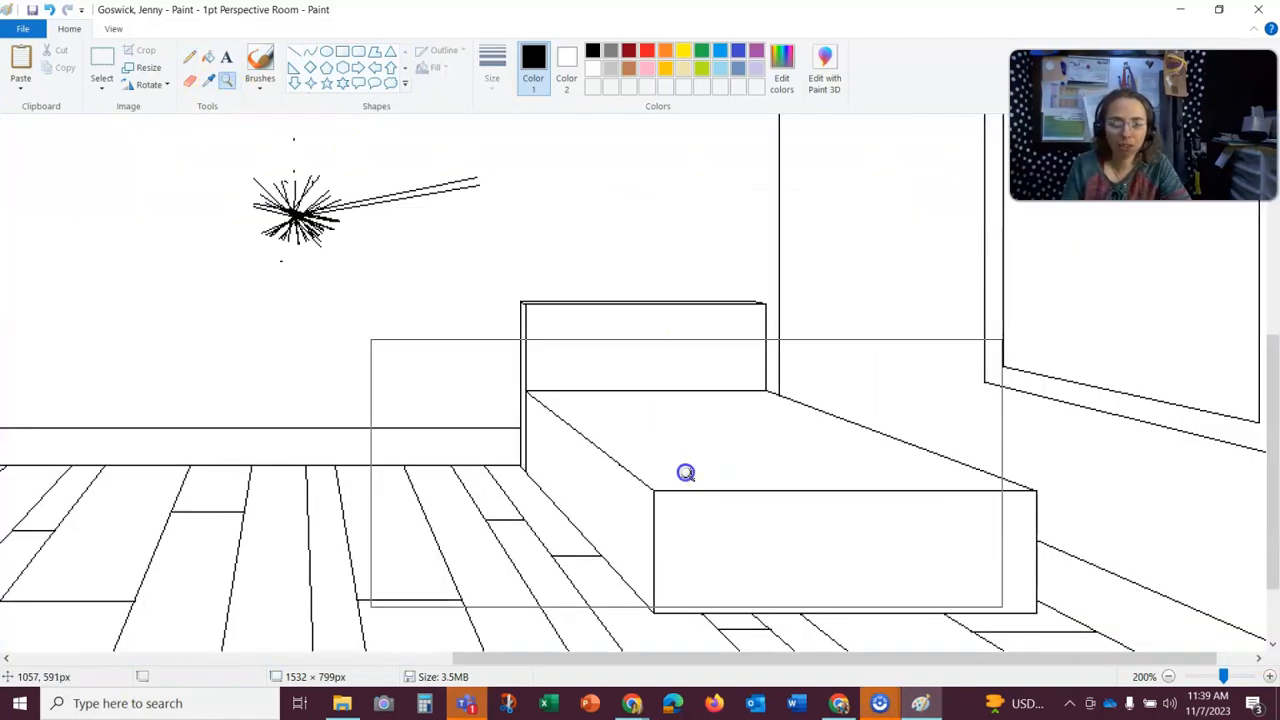
pyautogui.click(702, 507)
pyautogui.click(190, 57)
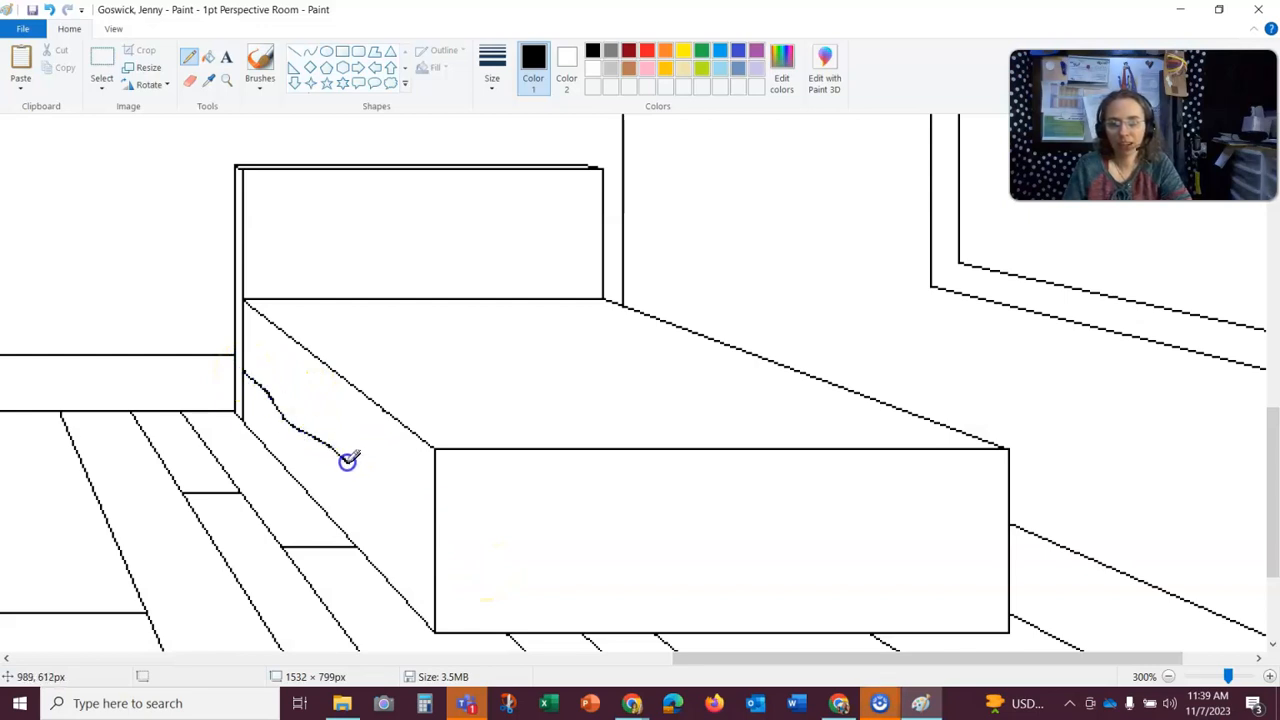
pyautogui.moveTo(508, 590); pyautogui.dragTo(833, 574)
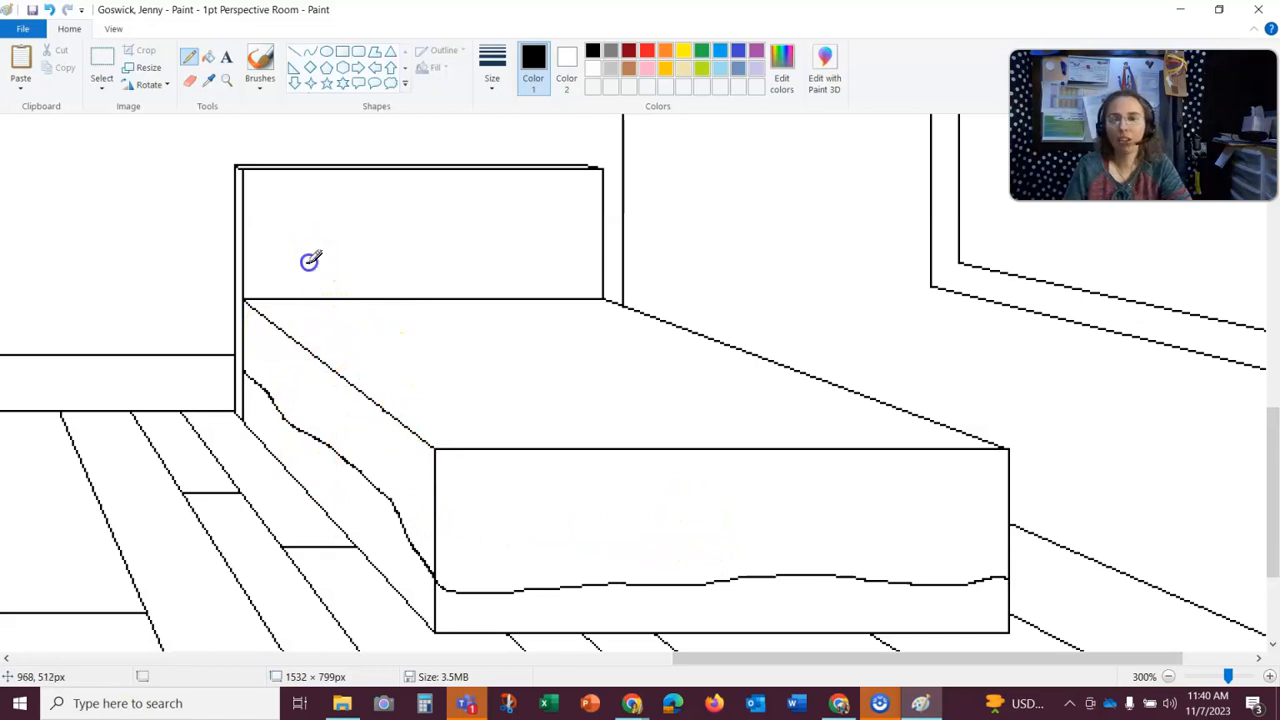
# - Draw two rounded pillows against the headboard and erase the mattress line running through them
pyautogui.moveTo(285, 297)
pyautogui.mouseDown()
pyautogui.moveTo(307, 325)
pyautogui.moveTo(350, 331)
pyautogui.mouseUp()
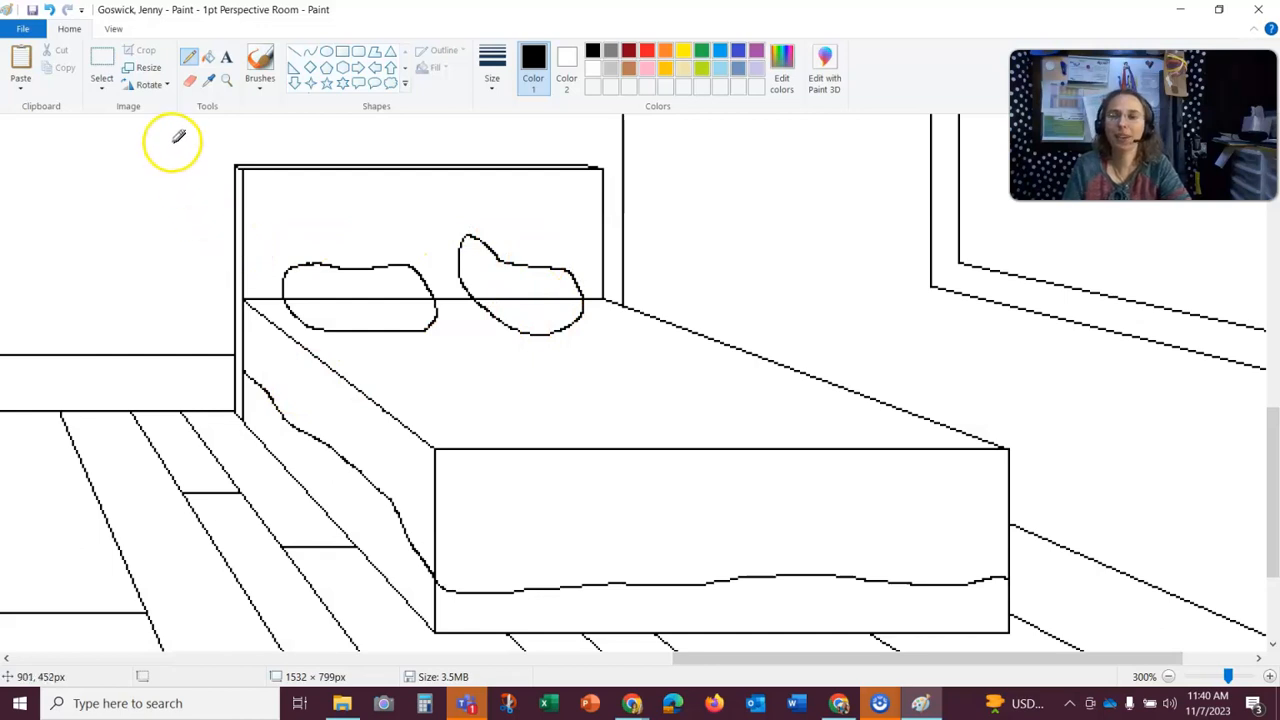
pyautogui.click(190, 80)
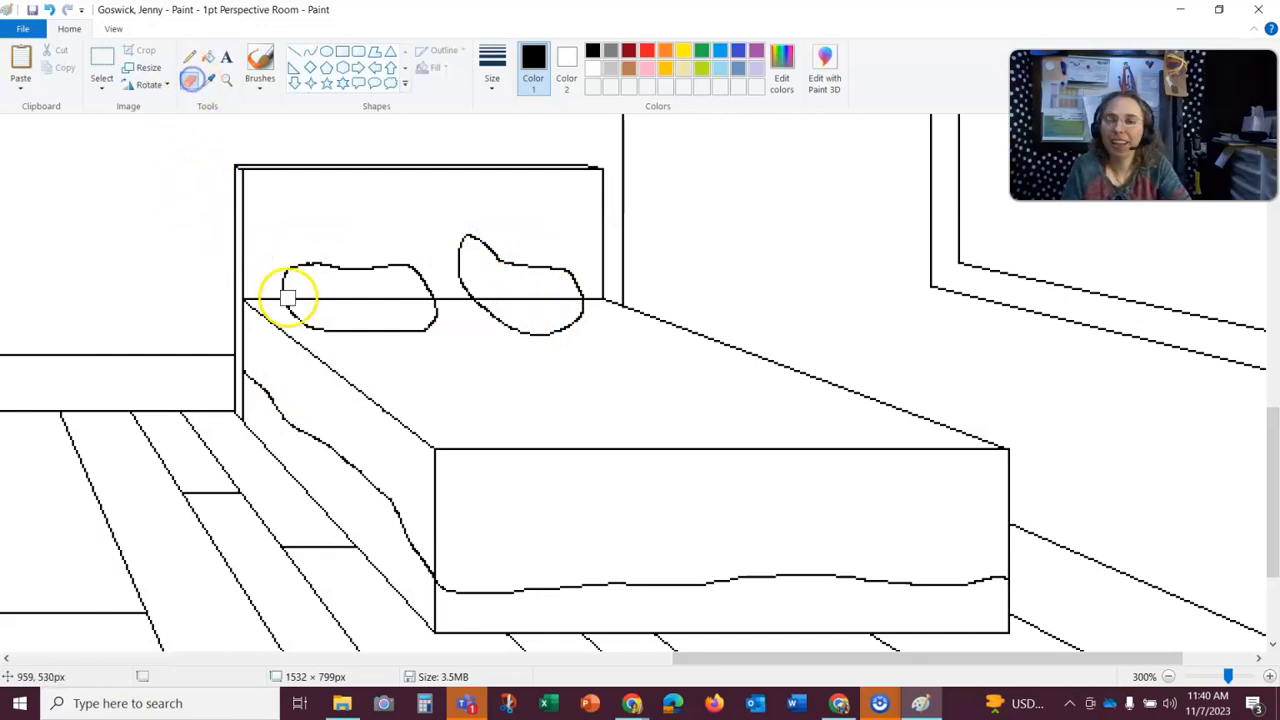
pyautogui.moveTo(298, 290); pyautogui.dragTo(310, 292)
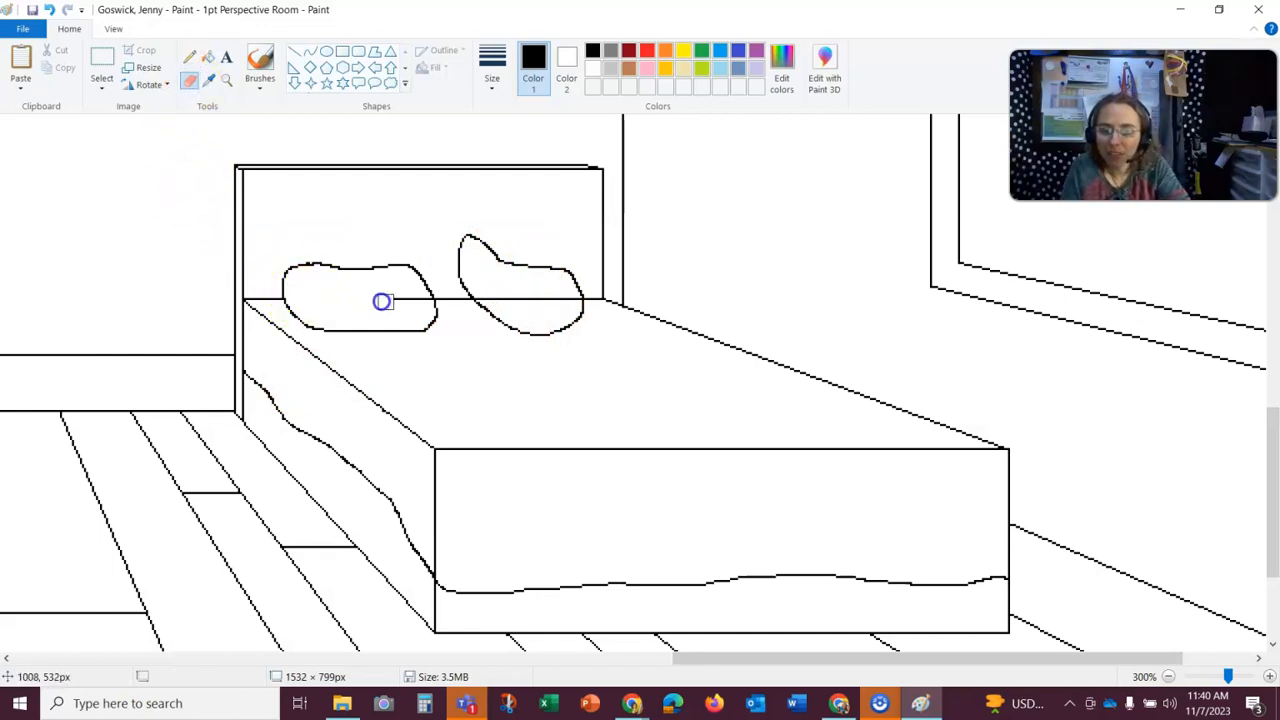
pyautogui.moveTo(417, 294); pyautogui.dragTo(419, 308)
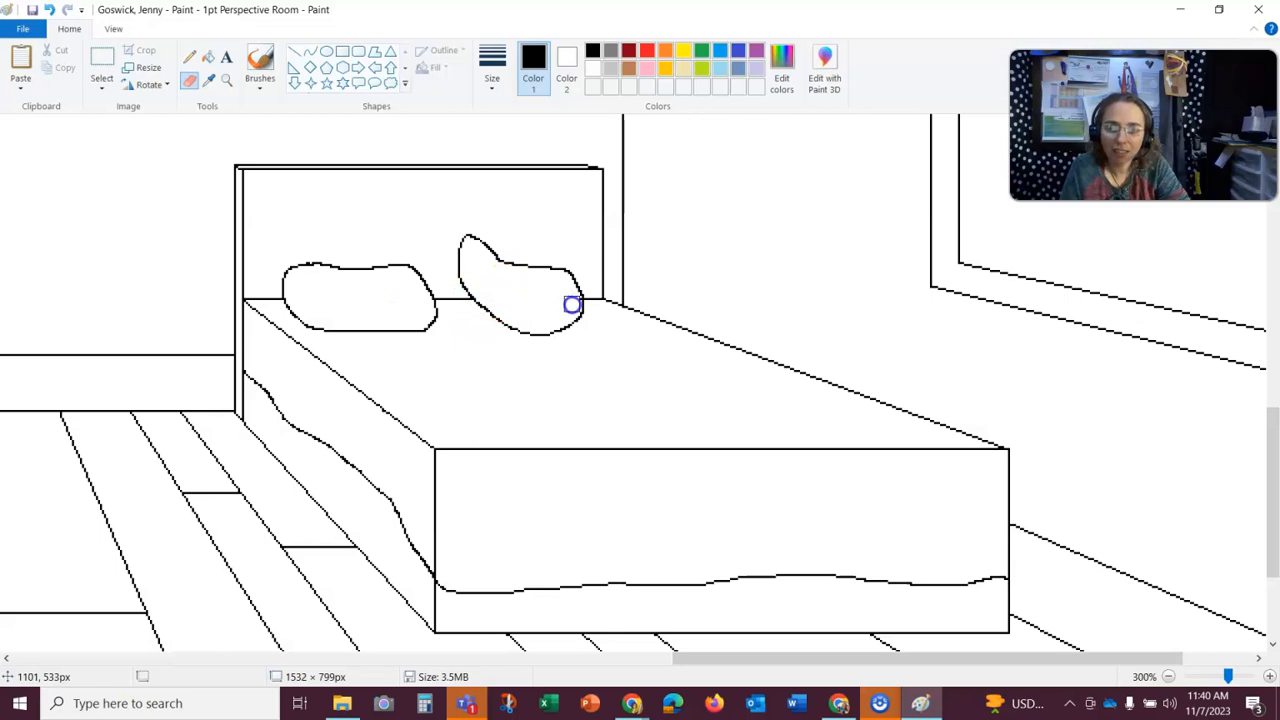
pyautogui.click(482, 56)
pyautogui.click(485, 118)
pyautogui.click(575, 302)
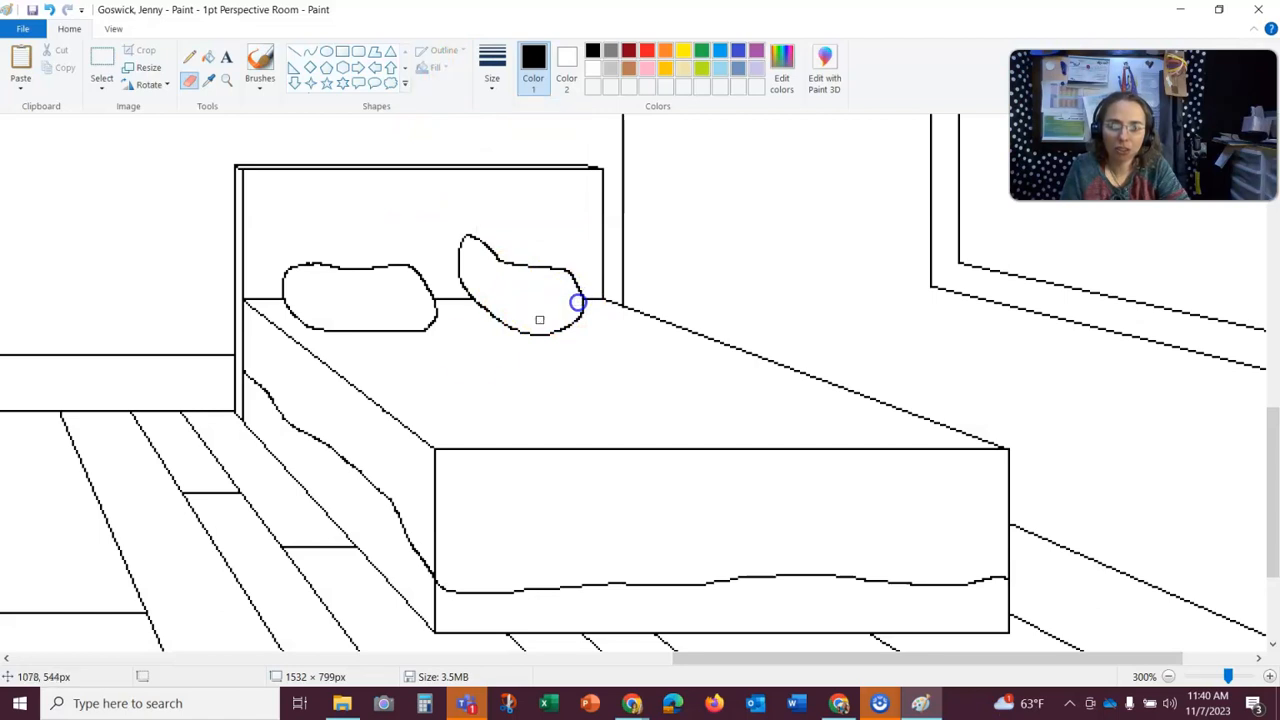
# - Switch to Snip & Sketch and take a rectangular snip of the Paint window with the whole room drawing in view
pyautogui.click(1168, 677)
pyautogui.click(1168, 677)
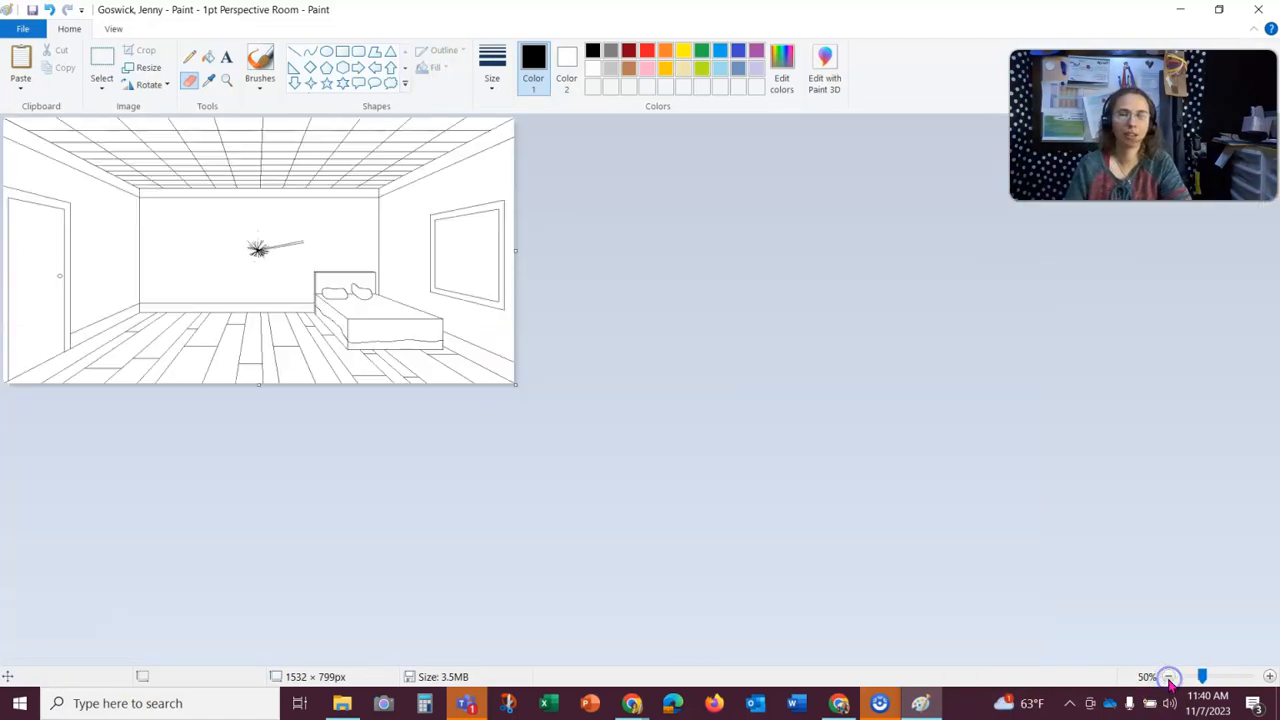
pyautogui.click(1269, 677)
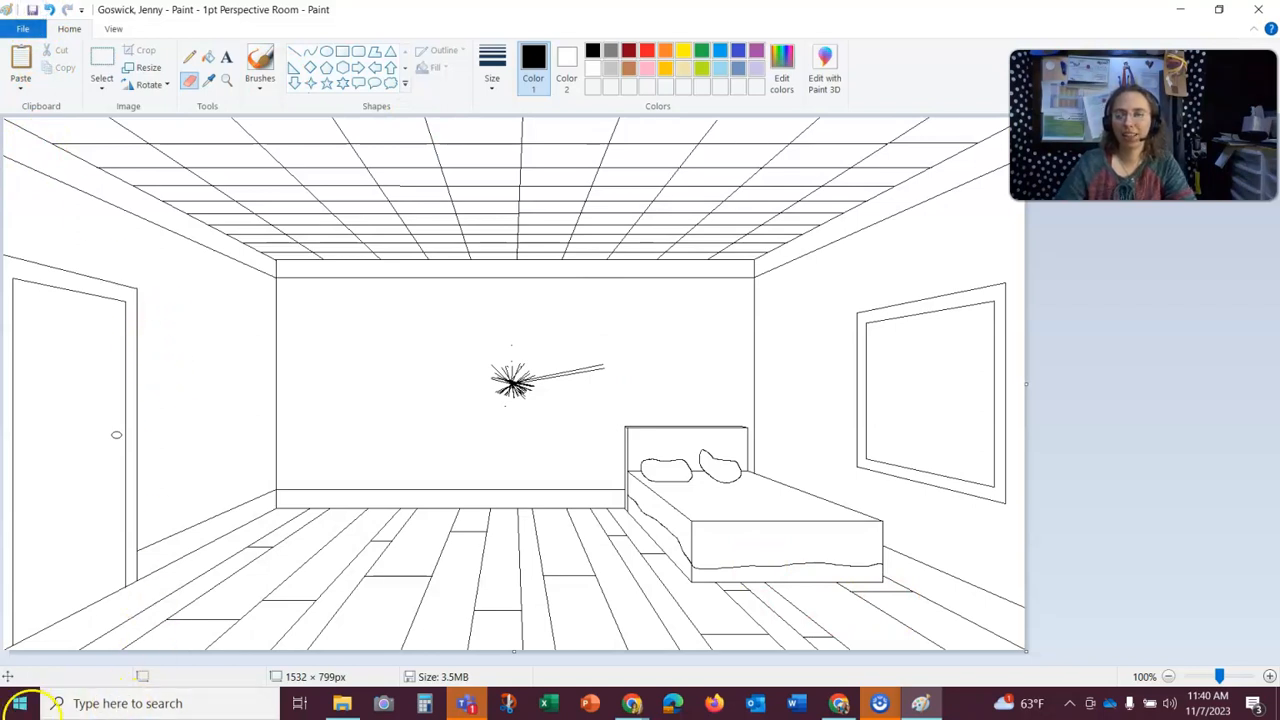
pyautogui.click(19, 706)
pyautogui.scroll(-10, 135, 440)
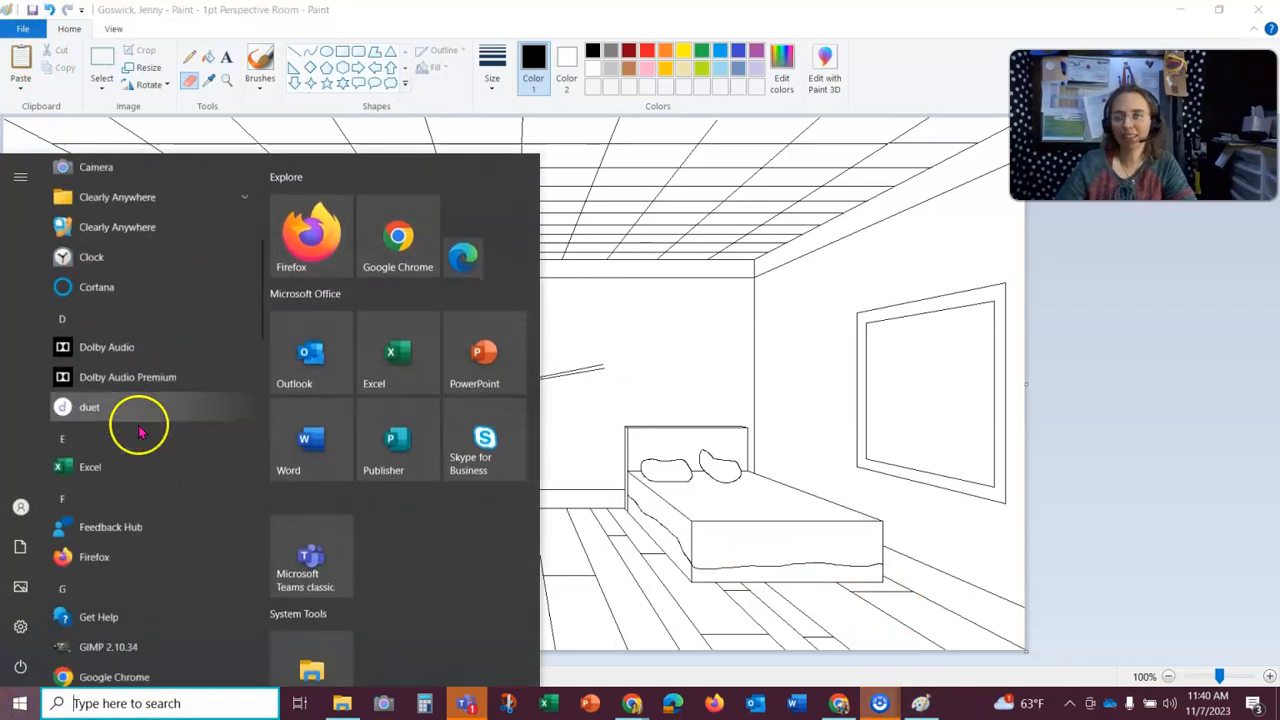
pyautogui.scroll(-10, 140, 430)
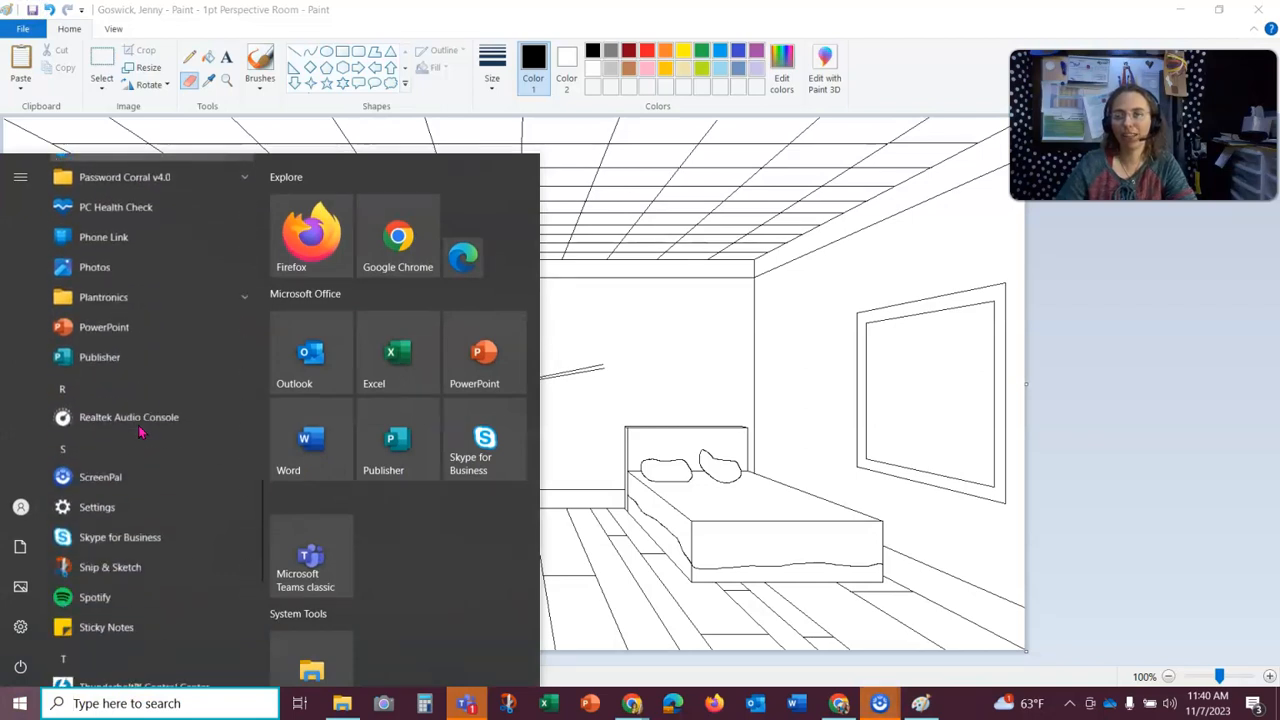
pyautogui.click(110, 514)
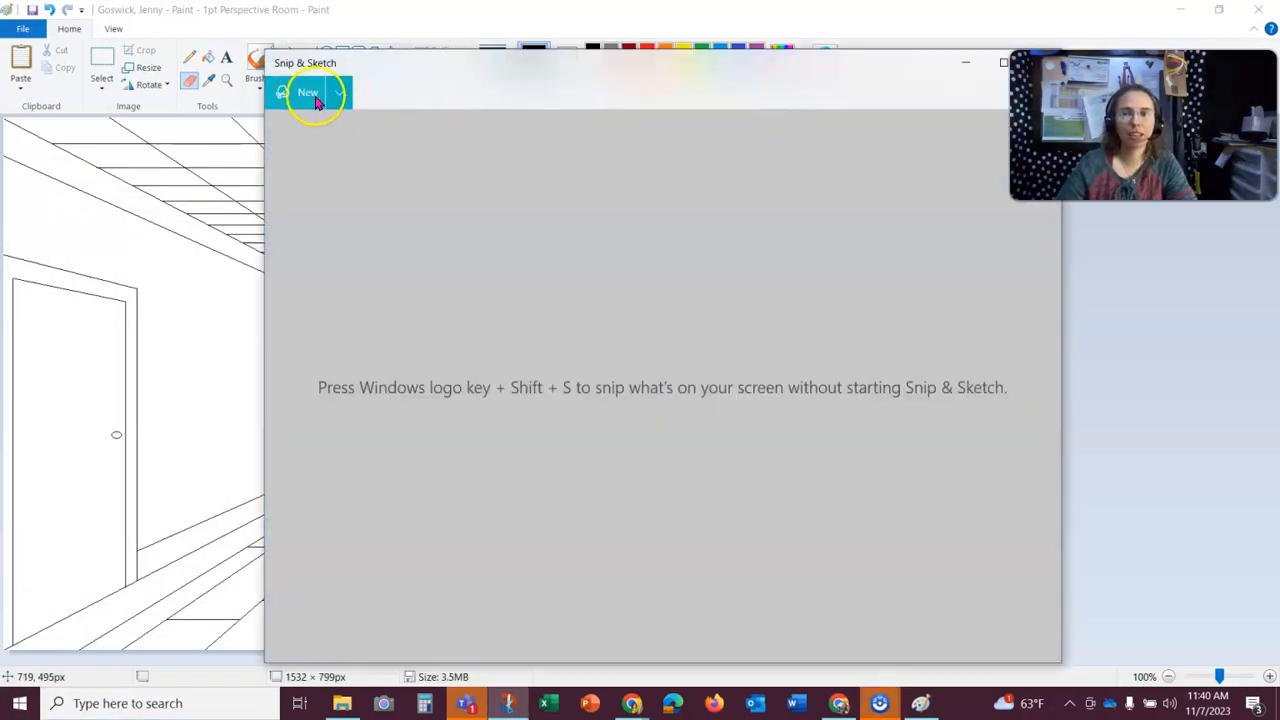
pyautogui.click(307, 96)
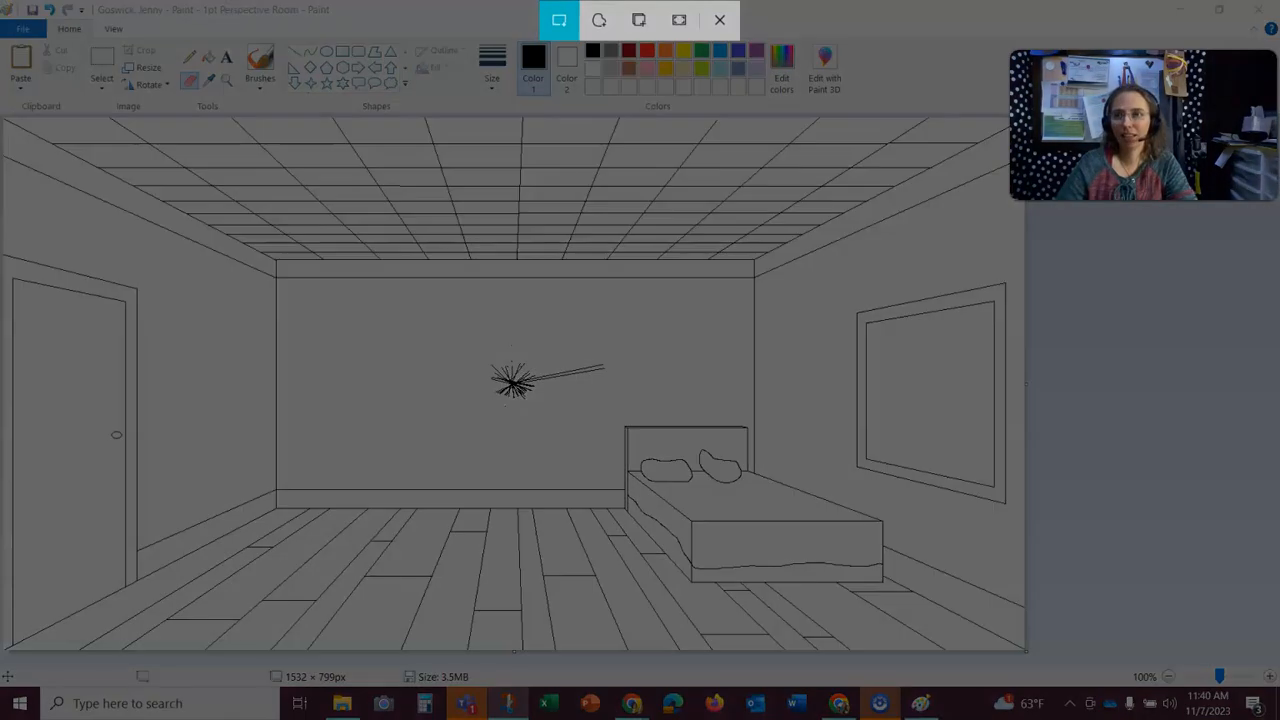
pyautogui.moveTo(2, 2); pyautogui.dragTo(1097, 681)
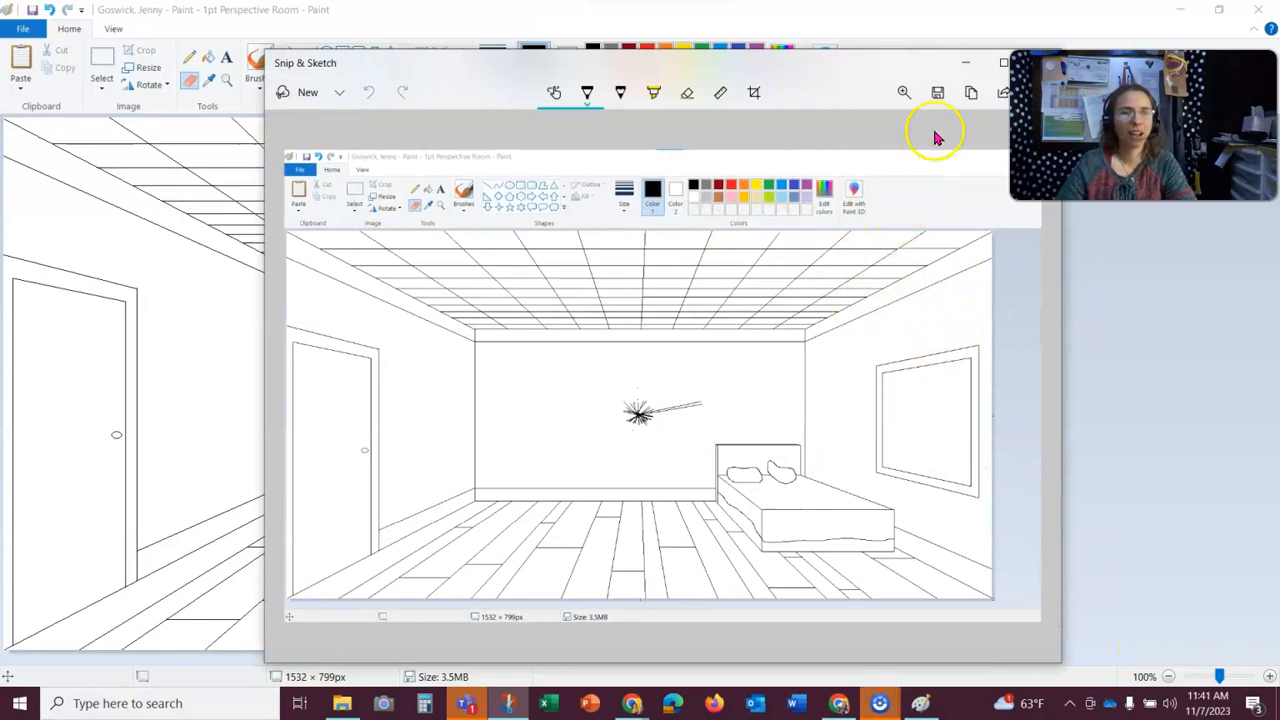
# - Save the snip as a PNG named 4.08 Screenshot in the Screenshot folder and return to the Paint drawing
pyautogui.click(939, 93)
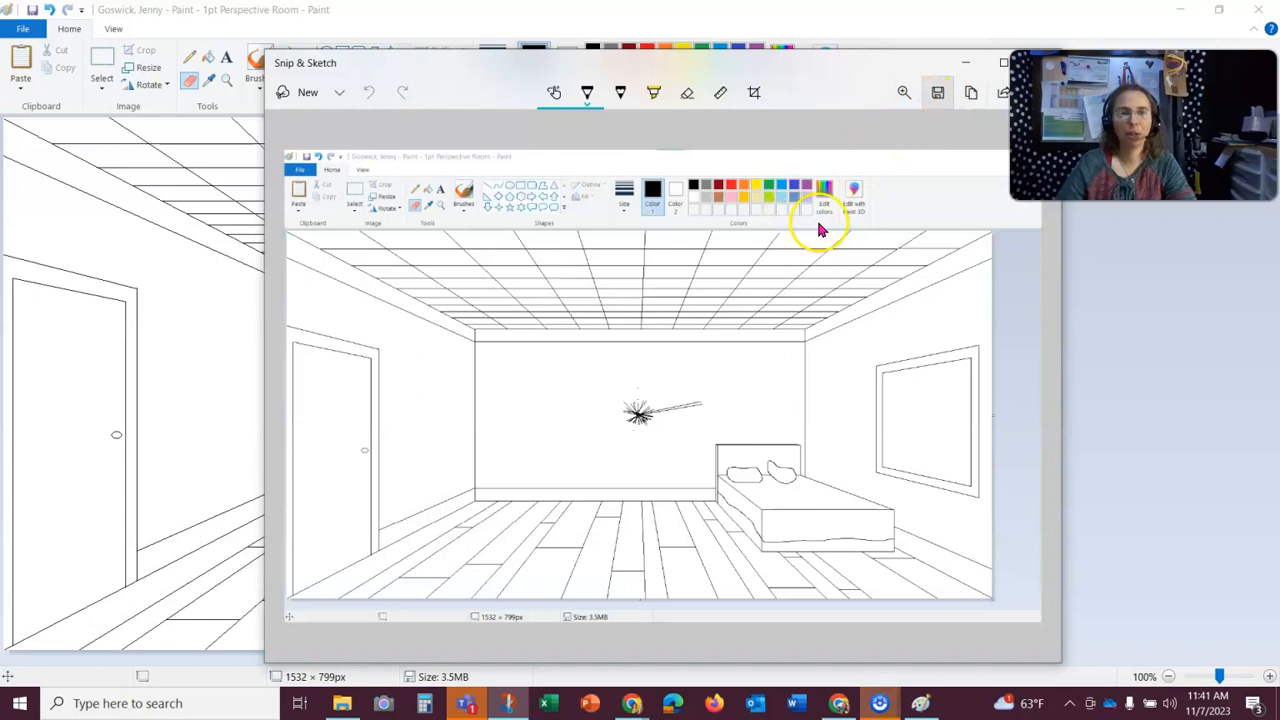
pyautogui.click(938, 95)
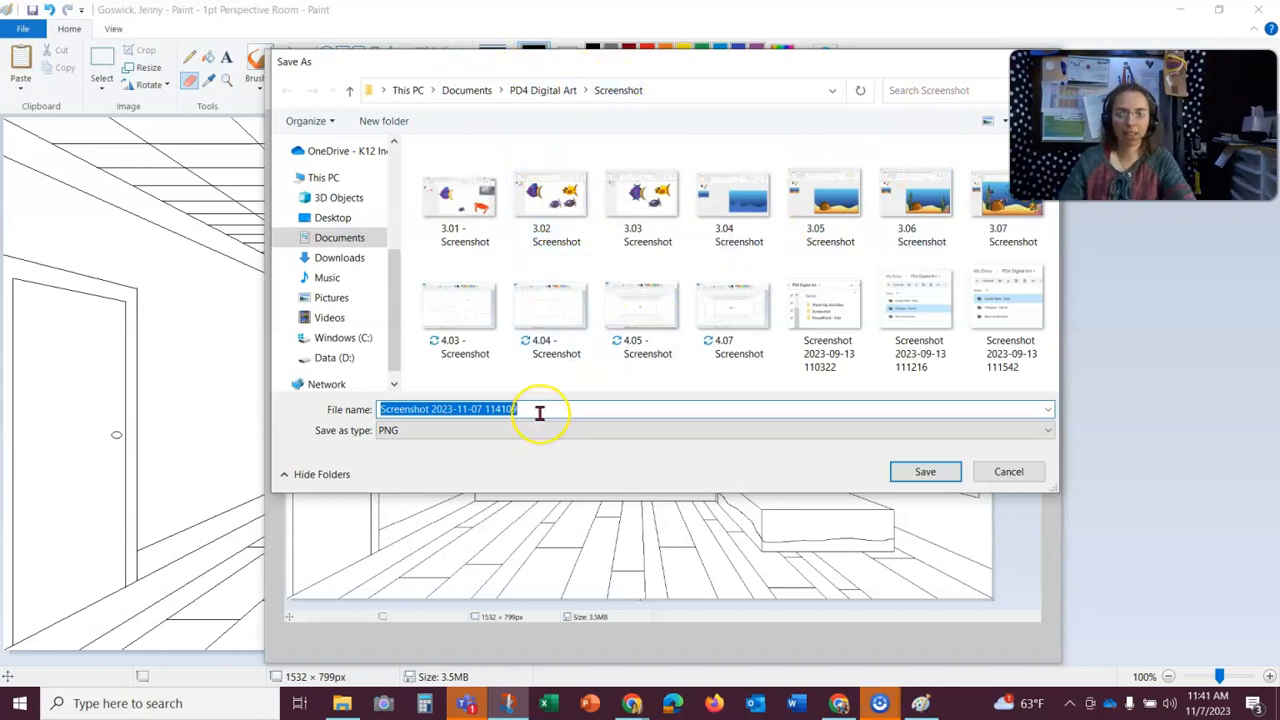
pyautogui.write('4.08 Screenshot')
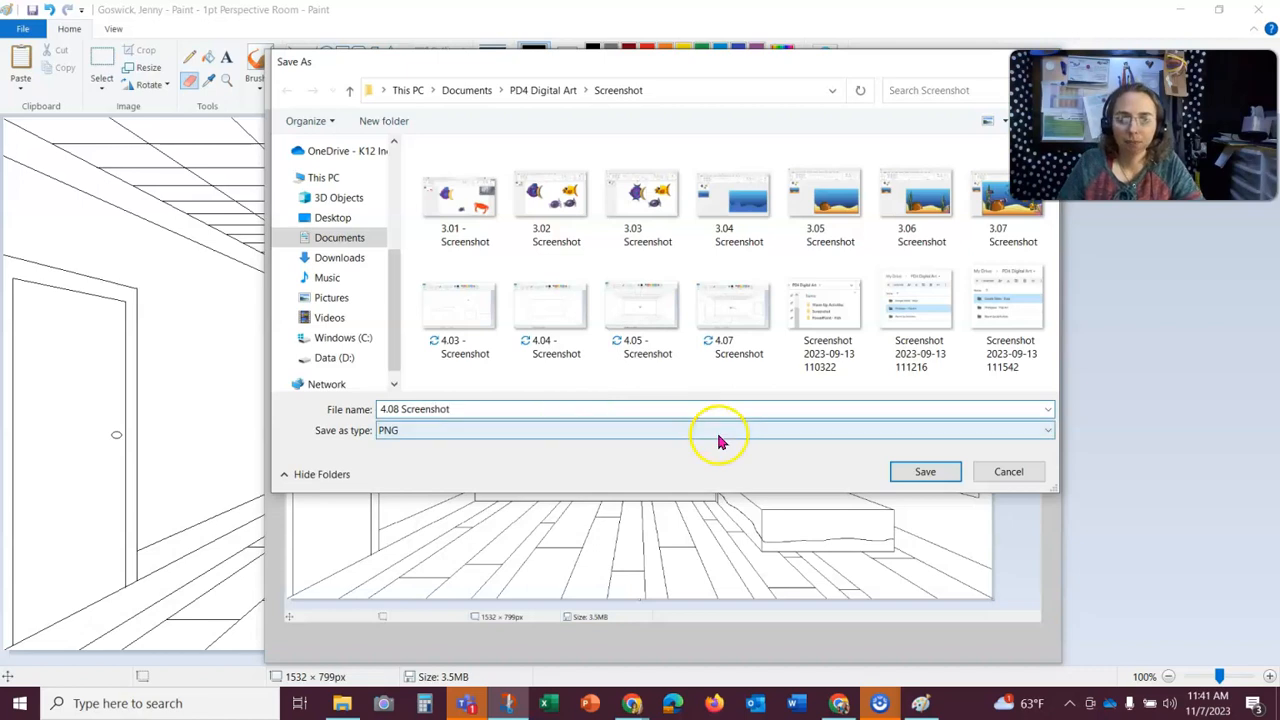
pyautogui.click(940, 476)
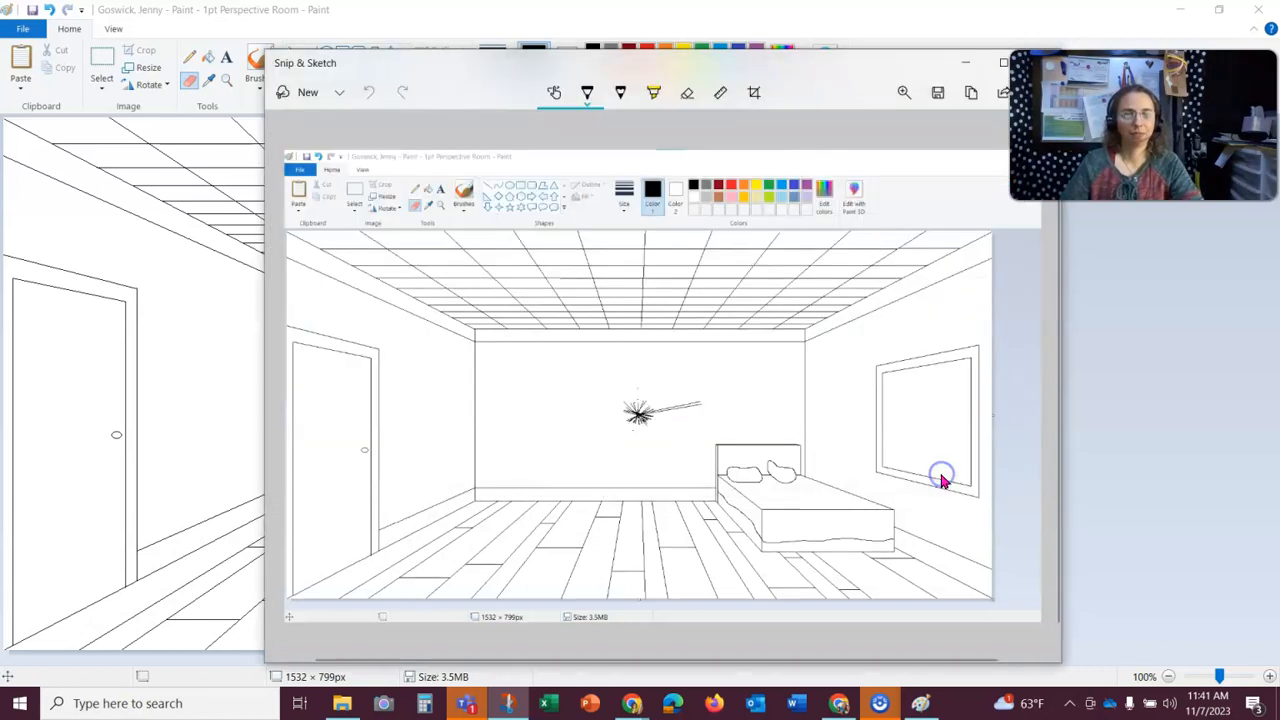
pyautogui.moveTo(873, 62); pyautogui.dragTo(726, 70)
pyautogui.click(825, 104)
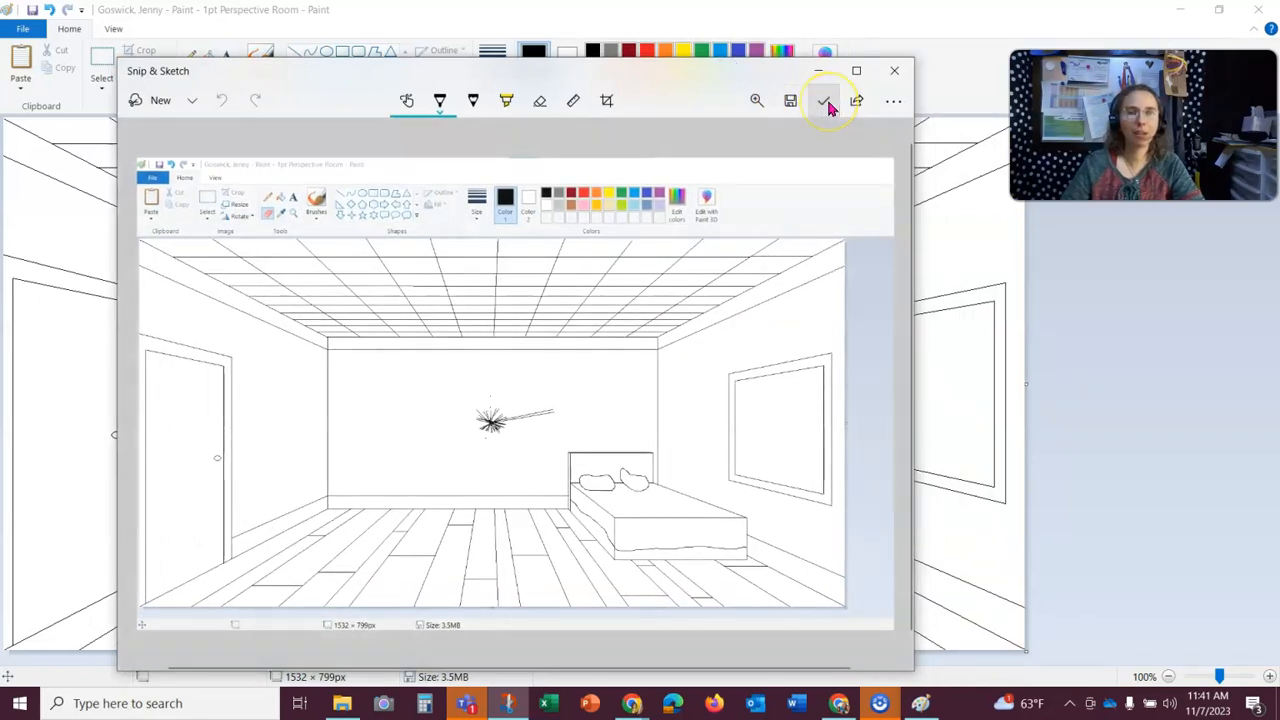
pyautogui.click(818, 72)
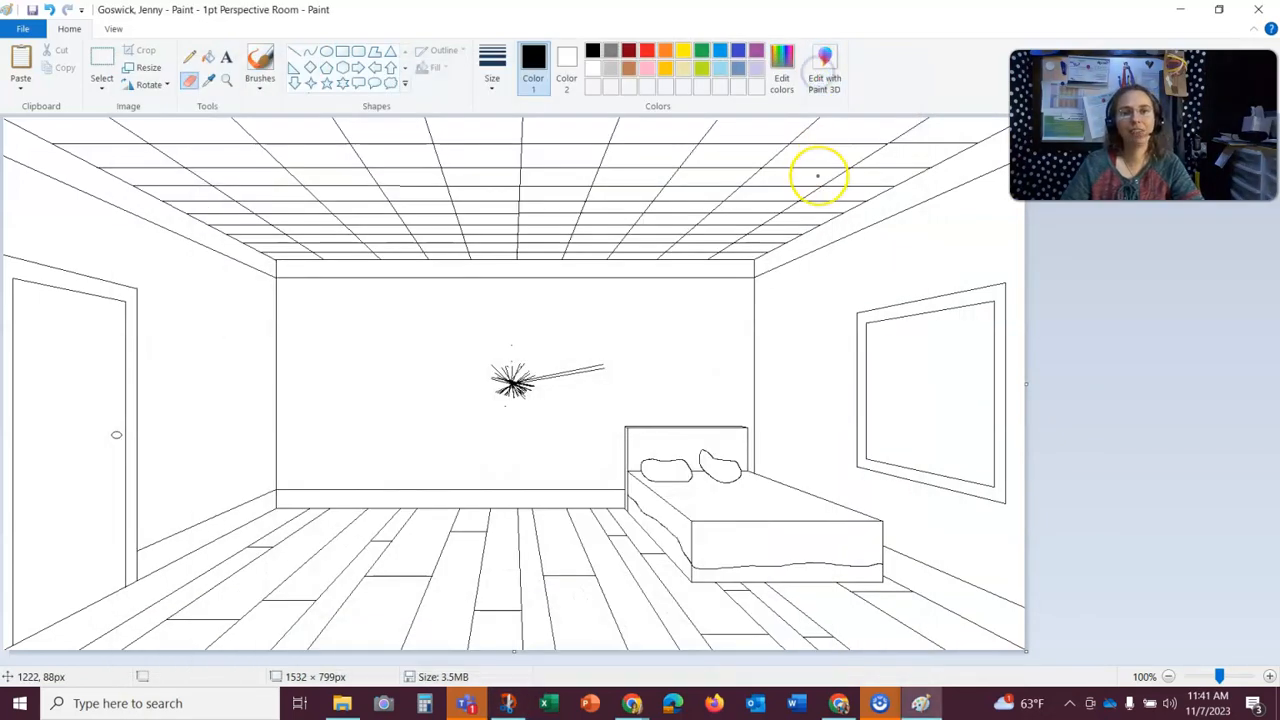